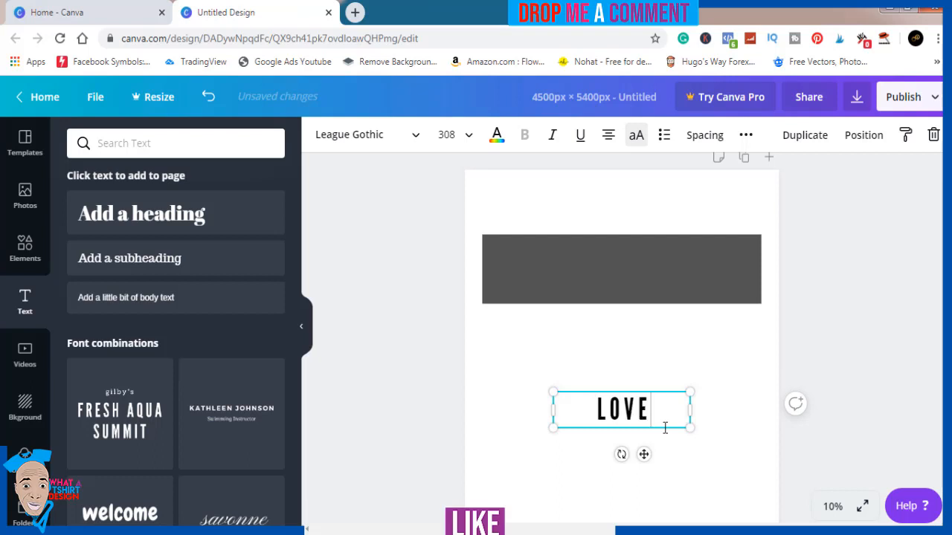
# Complete the text so it reads LOVE 100% and enlarge it to font size 528.
pyautogui.write('00')
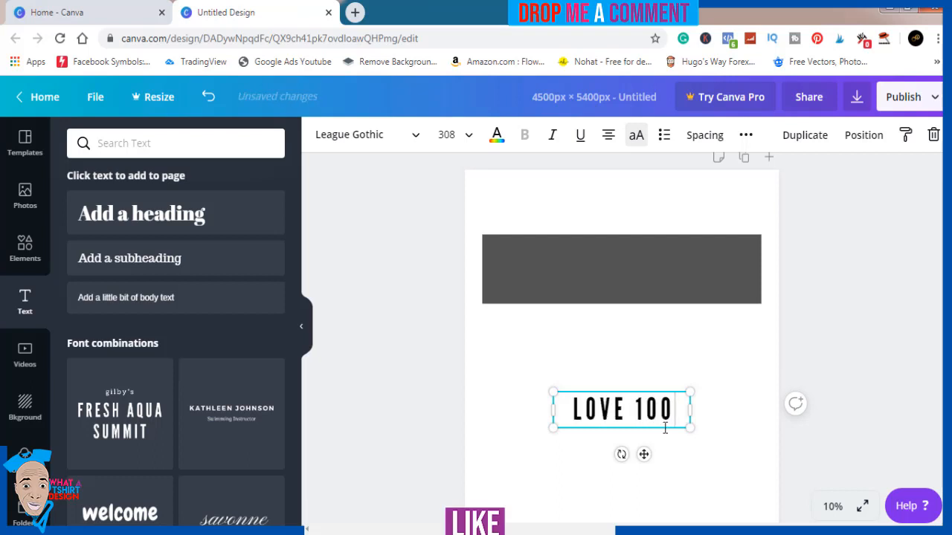
pyautogui.write('%')
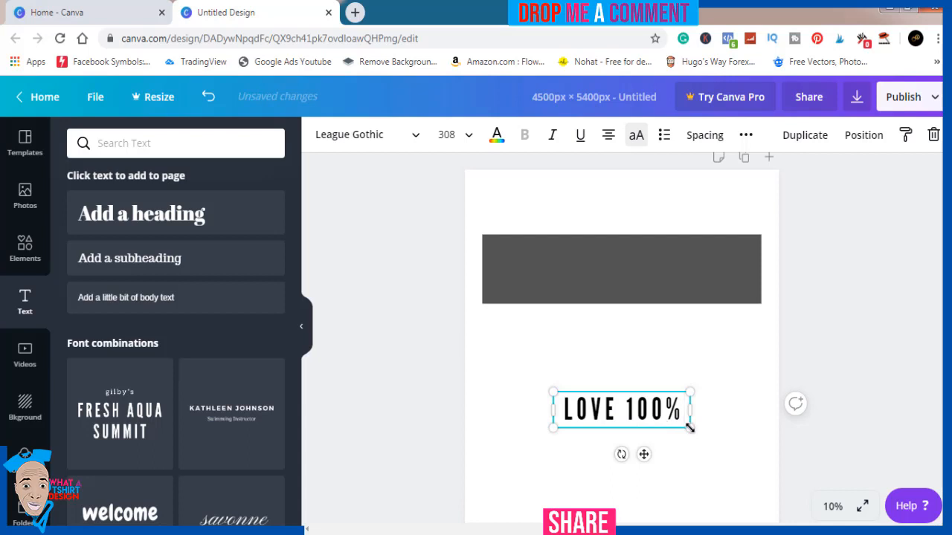
pyautogui.moveTo(690, 428); pyautogui.dragTo(786, 453)
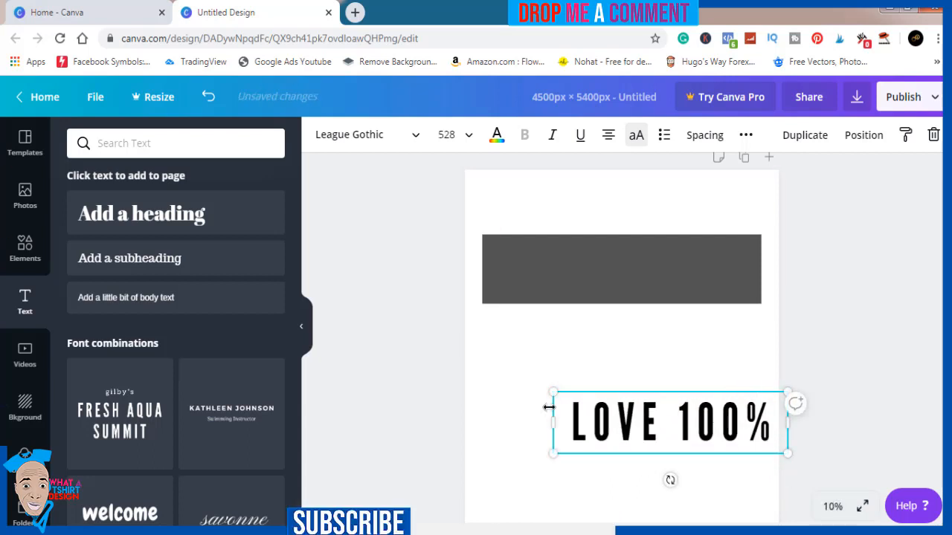
# Place the LOVE 100% text on the dark gray rectangle and centre it there horizontally.
pyautogui.click(816, 375)
pyautogui.moveTo(696, 410); pyautogui.dragTo(663, 261)
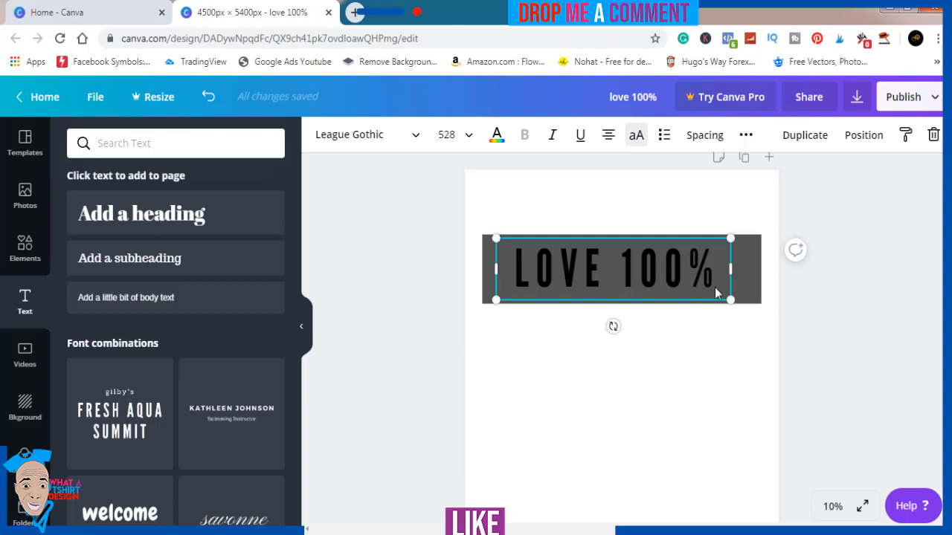
pyautogui.moveTo(746, 267); pyautogui.dragTo(690, 269)
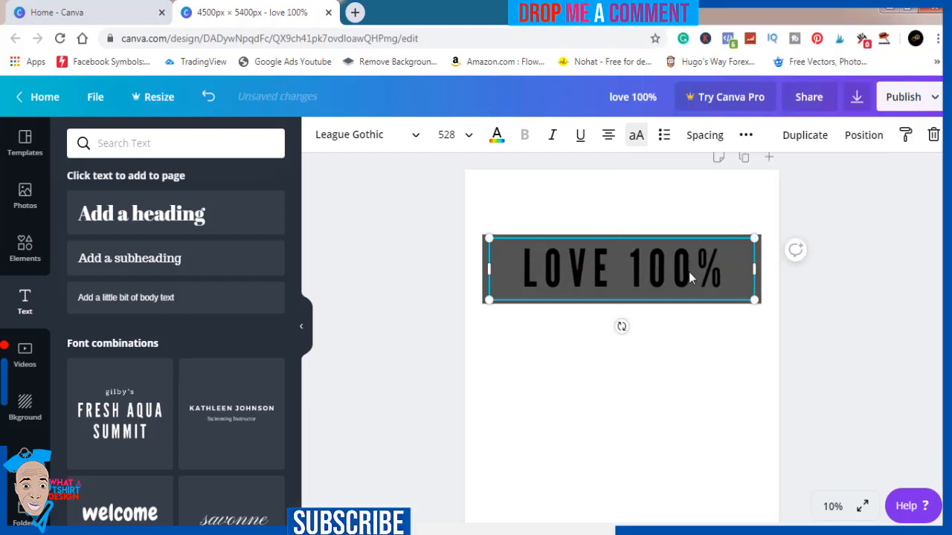
# Change the LOVE 100% text colour to white and deselect the text.
pyautogui.click(496, 138)
pyautogui.click(150, 290)
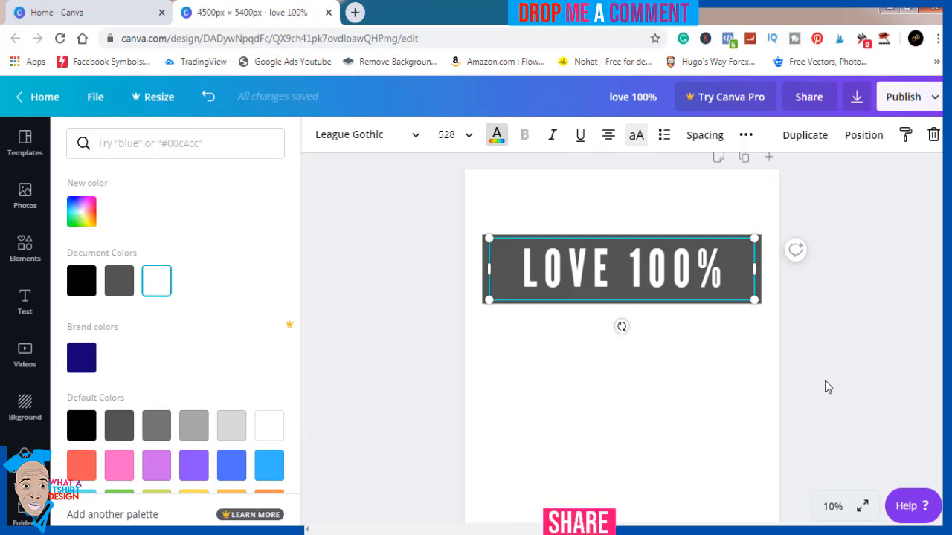
pyautogui.press('Escape')
pyautogui.click(818, 334)
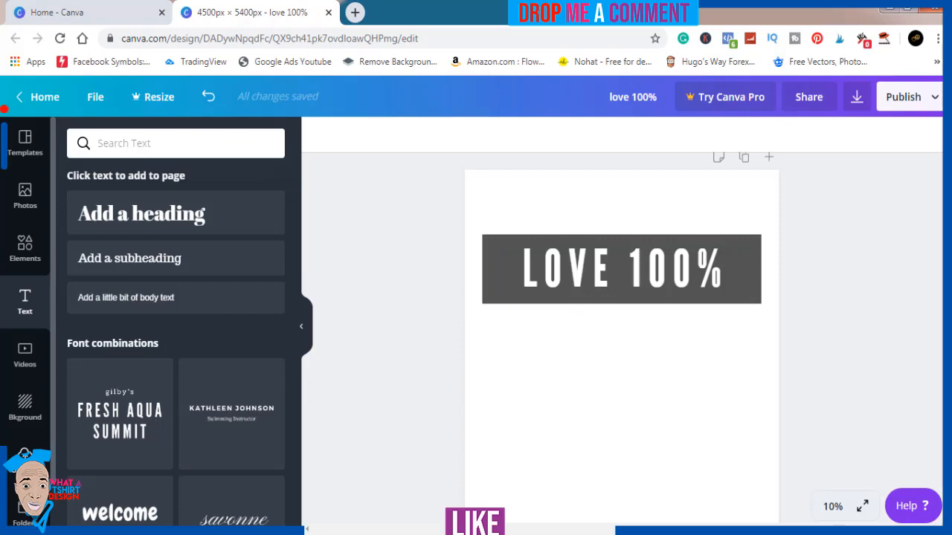
# Upload the image file rose from the Pictures library to the design's uploads.
pyautogui.click(25, 457)
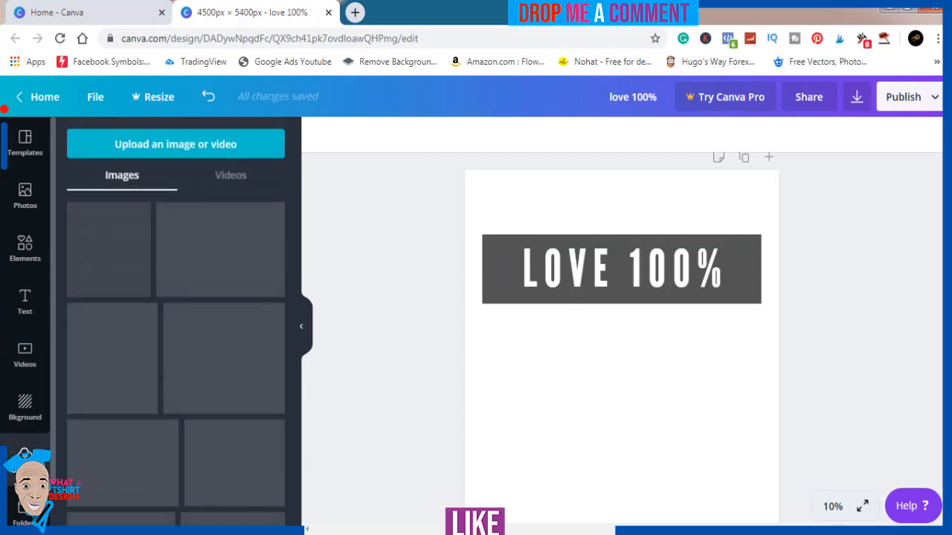
pyautogui.click(208, 149)
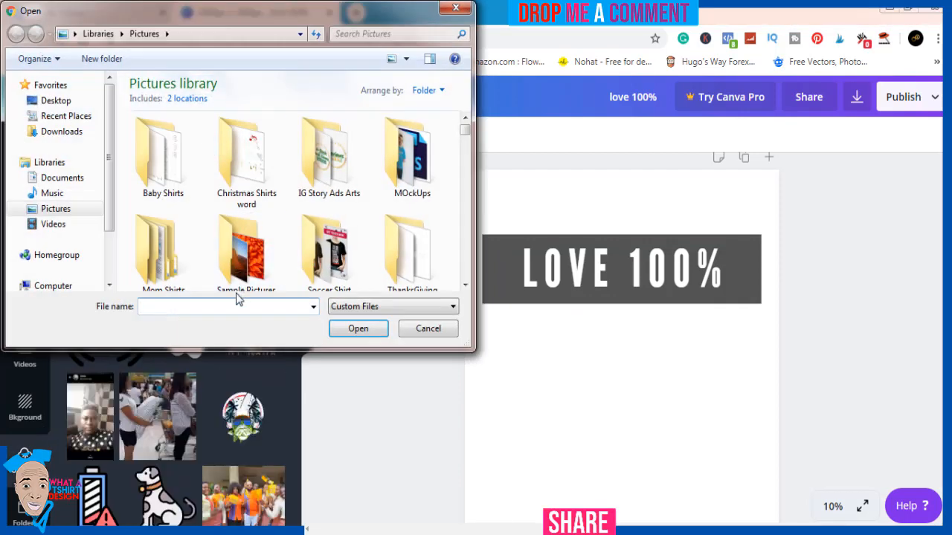
pyautogui.click(249, 269)
pyautogui.write('rose')
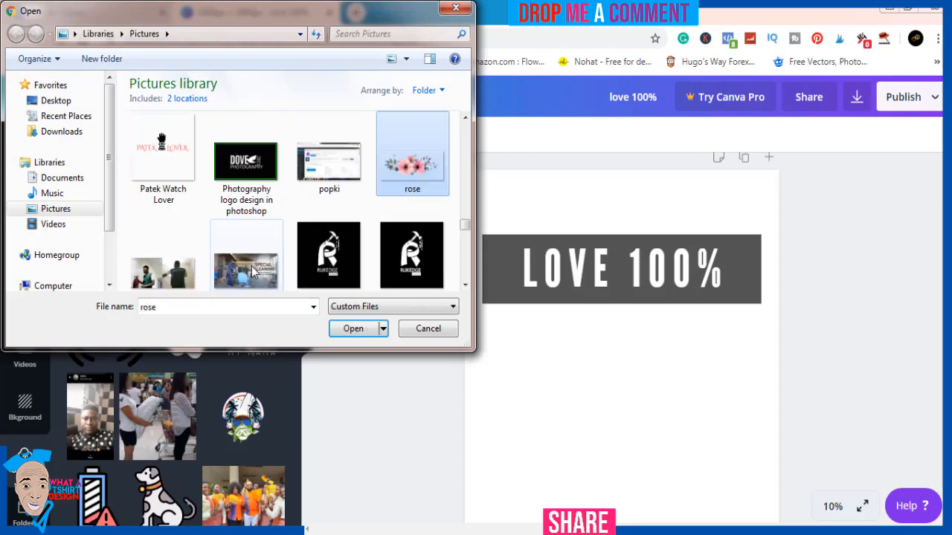
pyautogui.click(354, 329)
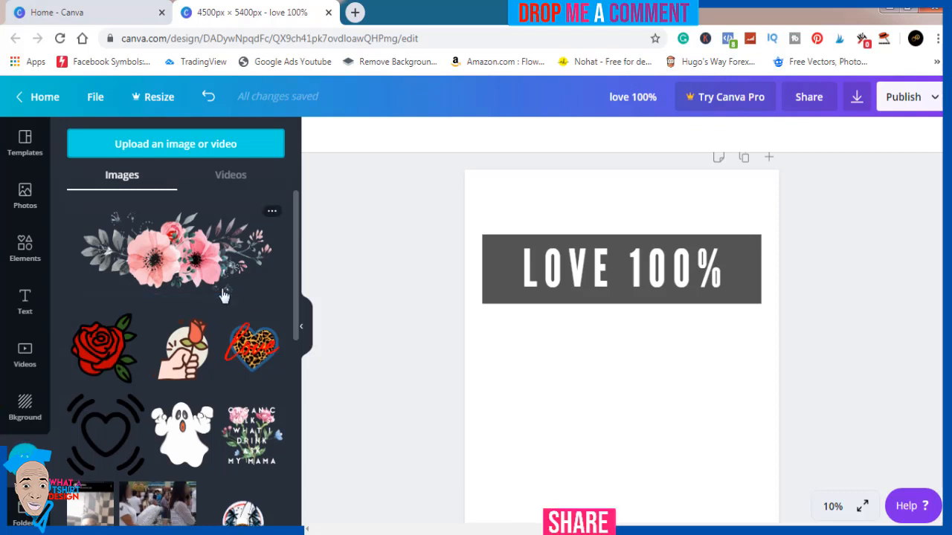
# Add the uploaded floral image to the page, centred so that it overlaps the lower edge of the gray rectangle.
pyautogui.click(168, 262)
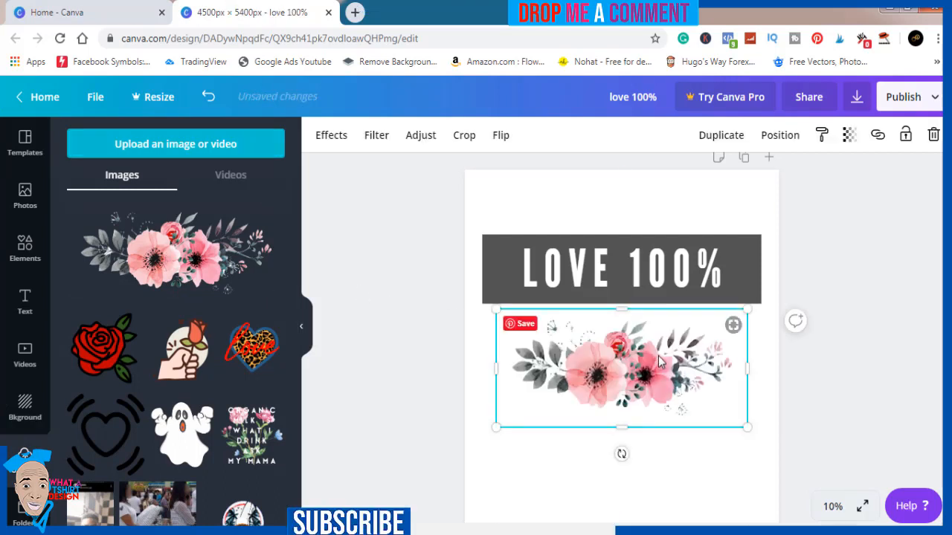
pyautogui.moveTo(659, 372); pyautogui.dragTo(658, 318)
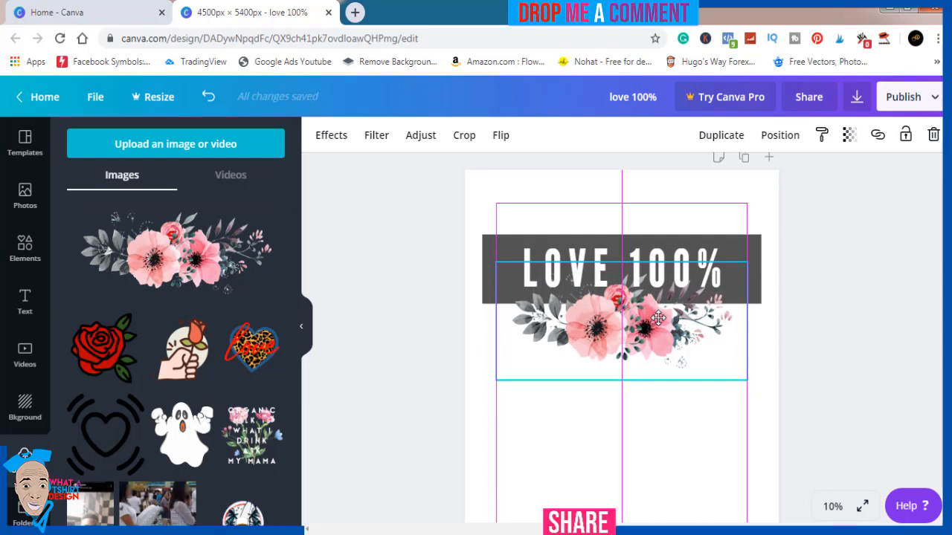
pyautogui.moveTo(658, 318); pyautogui.dragTo(658, 314)
pyautogui.click(861, 319)
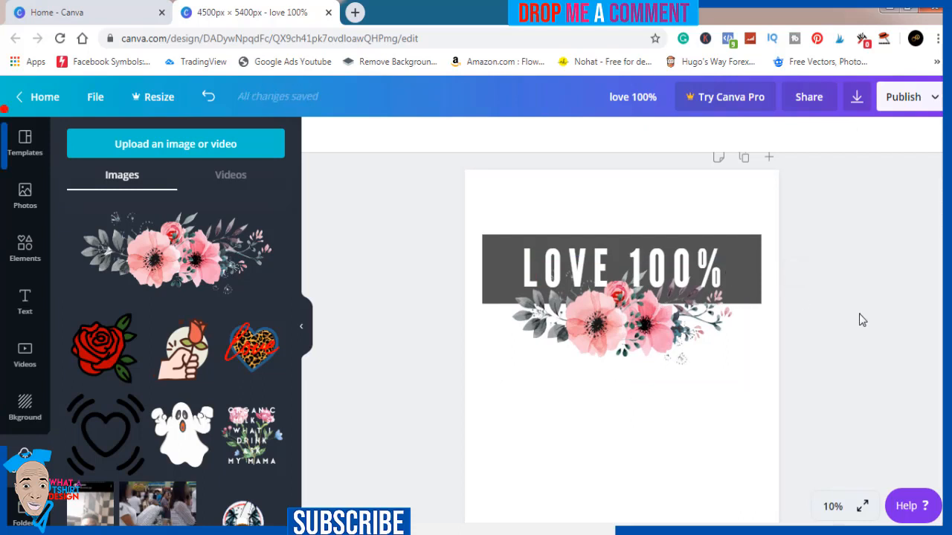
pyautogui.moveTo(645, 339); pyautogui.dragTo(644, 332)
pyautogui.click(858, 388)
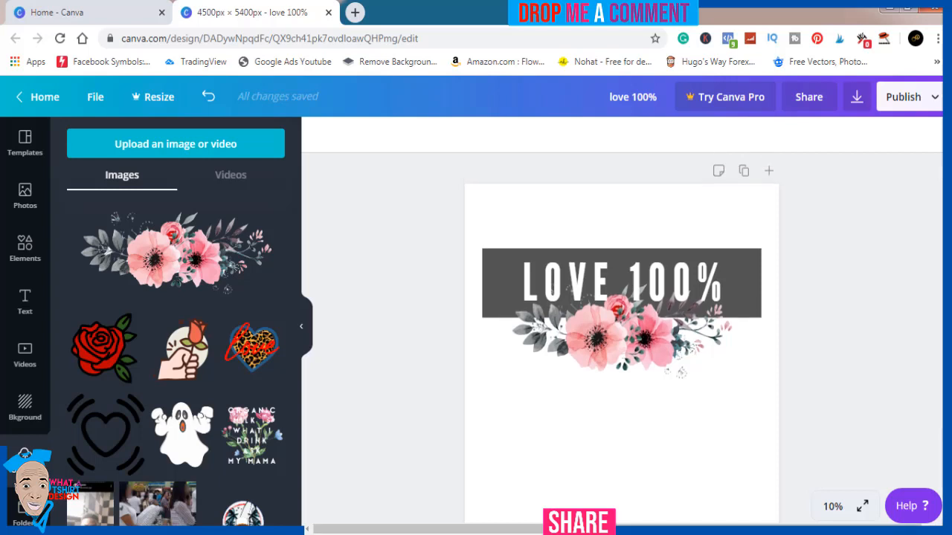
# Download the finished love 100% design as a PNG file.
pyautogui.scroll(-3, 622, 335)
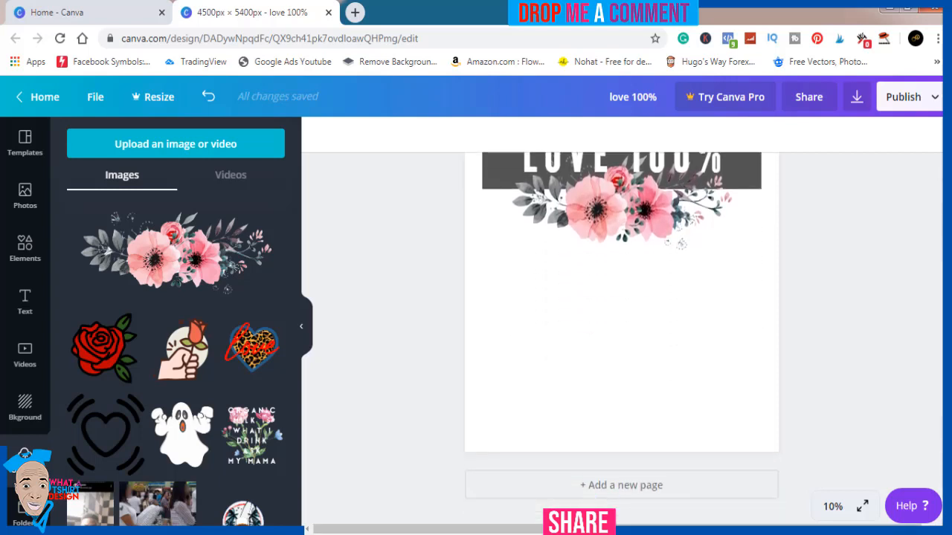
pyautogui.scroll(3, 622, 335)
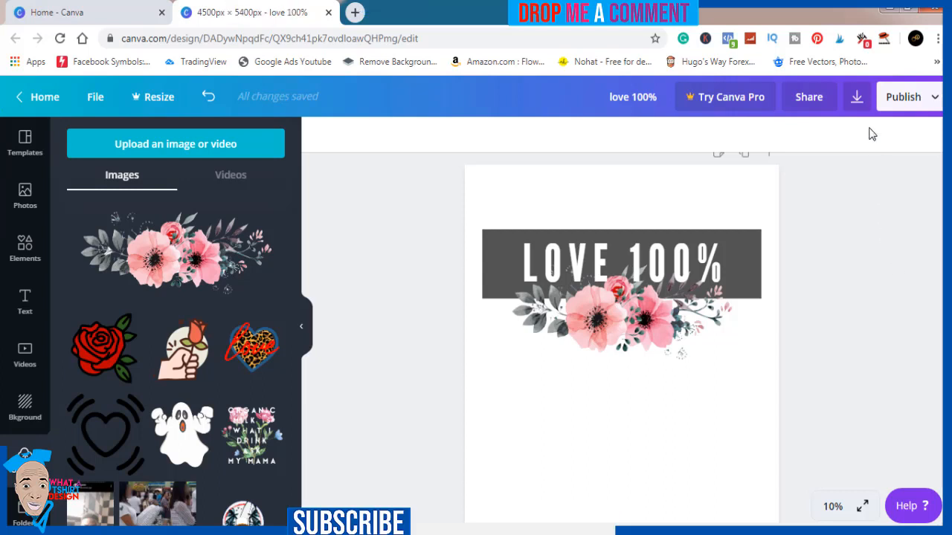
pyautogui.click(856, 98)
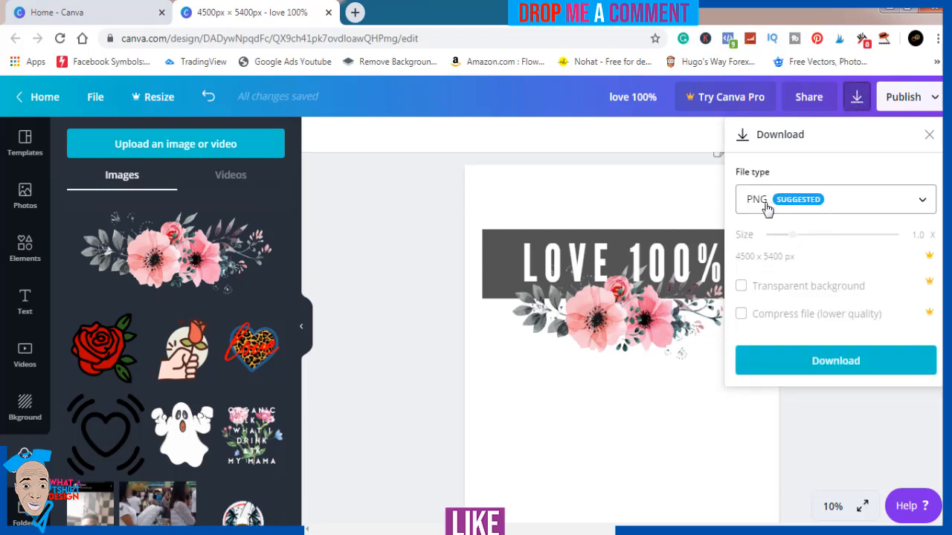
pyautogui.click(819, 363)
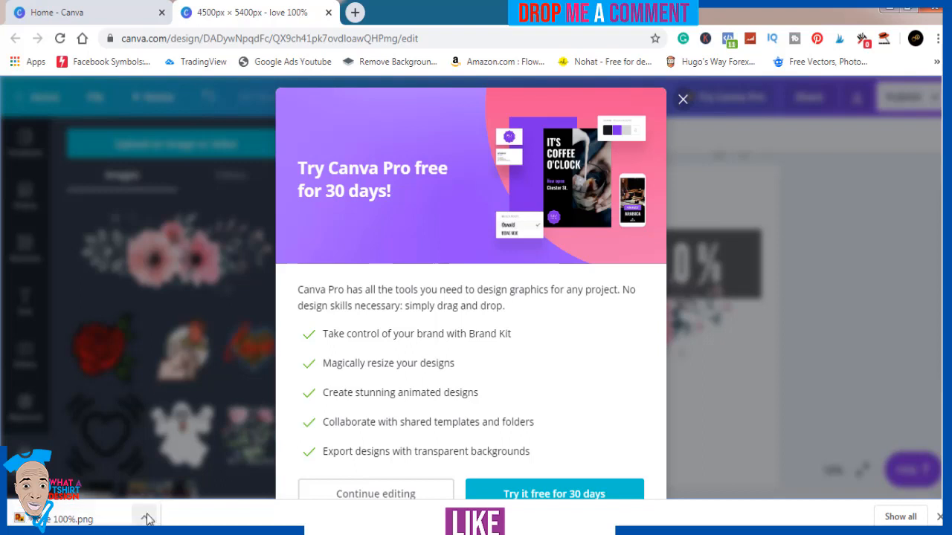
# Show the downloaded love 100% file in its folder, preview the image and close the preview.
pyautogui.click(143, 520)
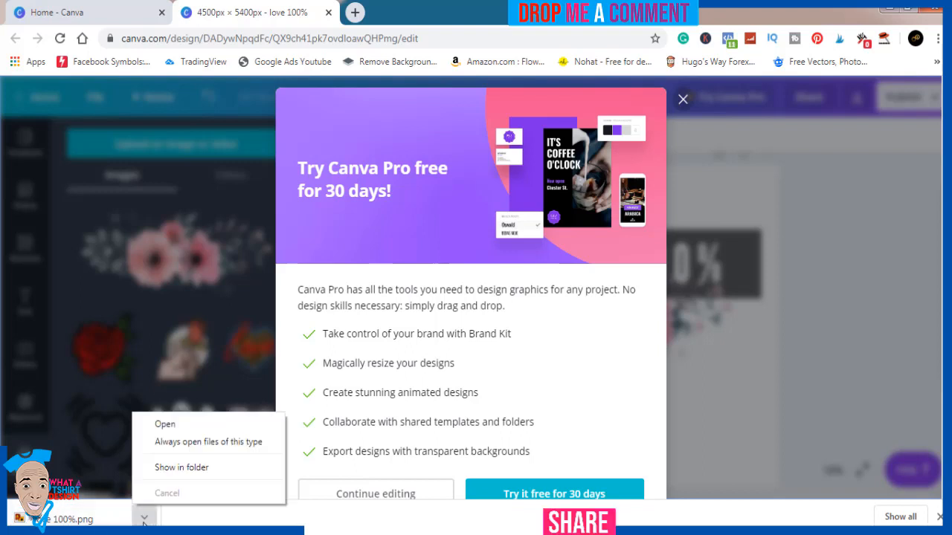
pyautogui.click(167, 464)
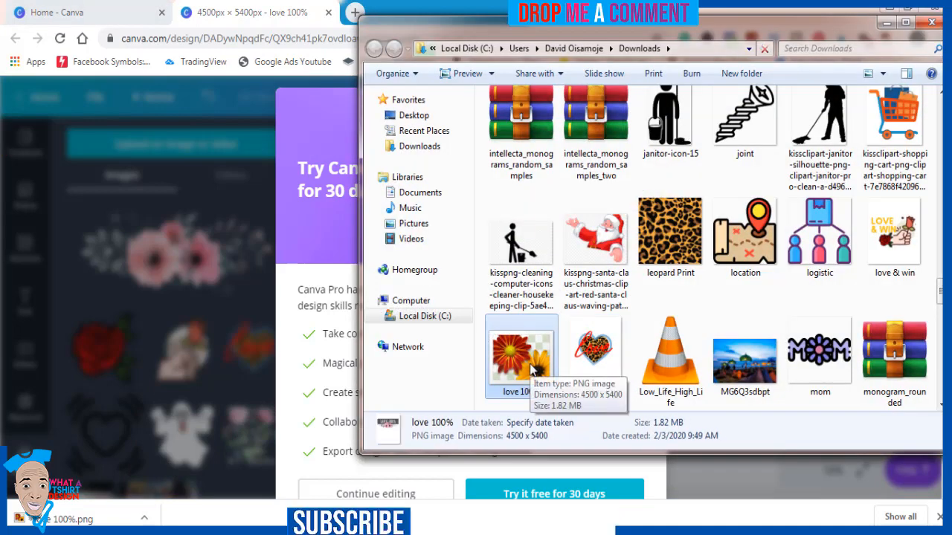
pyautogui.doubleClick(532, 370)
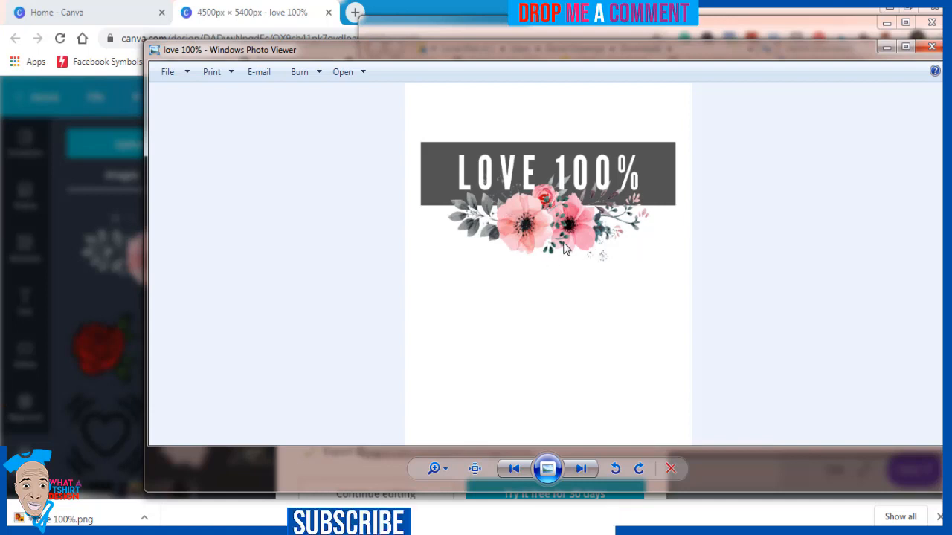
pyautogui.click(931, 46)
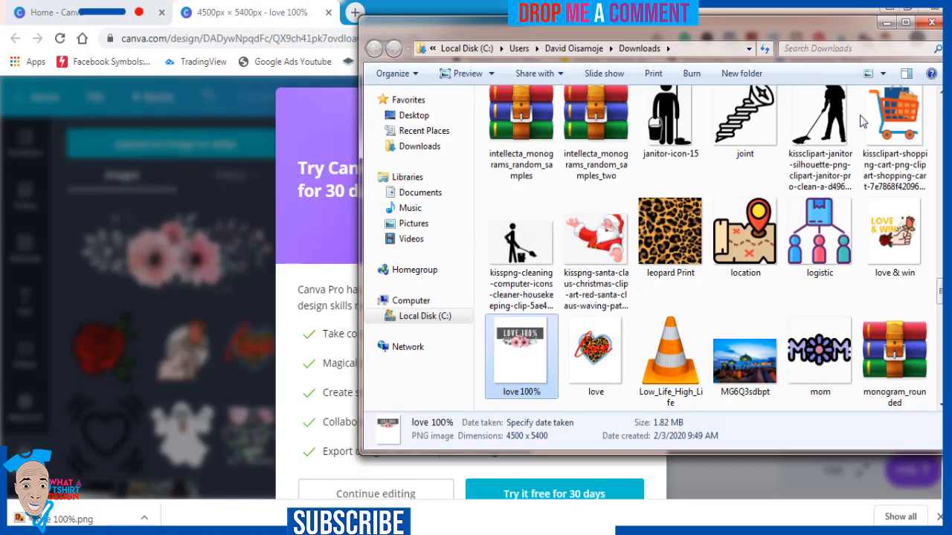
# Open the love 100% image from the Downloads folder in Adobe Photoshop CC.
pyautogui.rightClick(531, 357)
pyautogui.moveTo(625, 285)
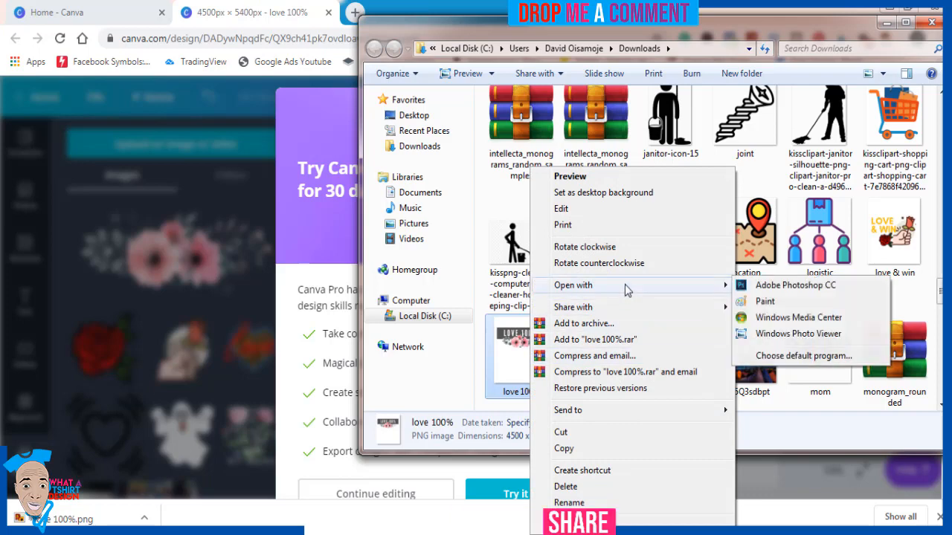
pyautogui.click(788, 286)
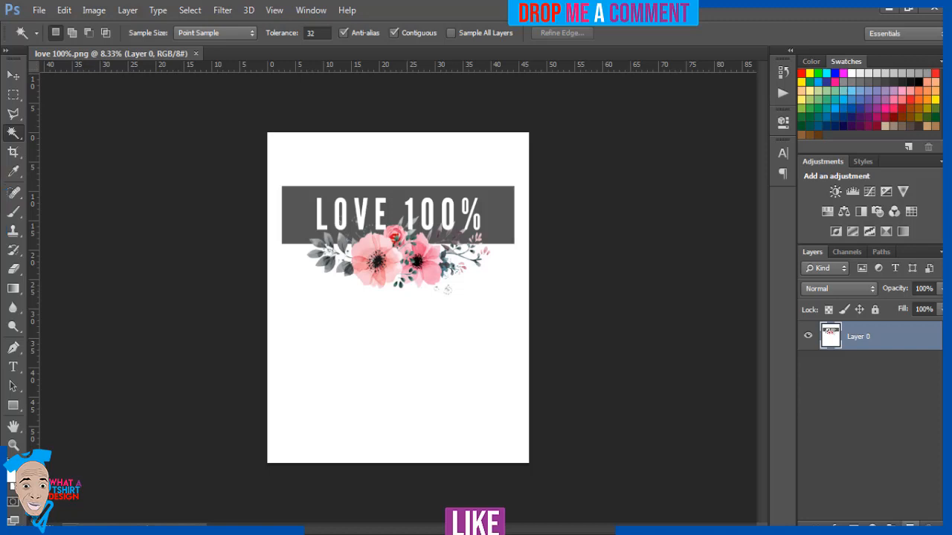
# Add a new empty layer above the image and make the image layer, Layer 0, active again.
pyautogui.hotkey('ctrl', 'shift', 'alt', 'n')
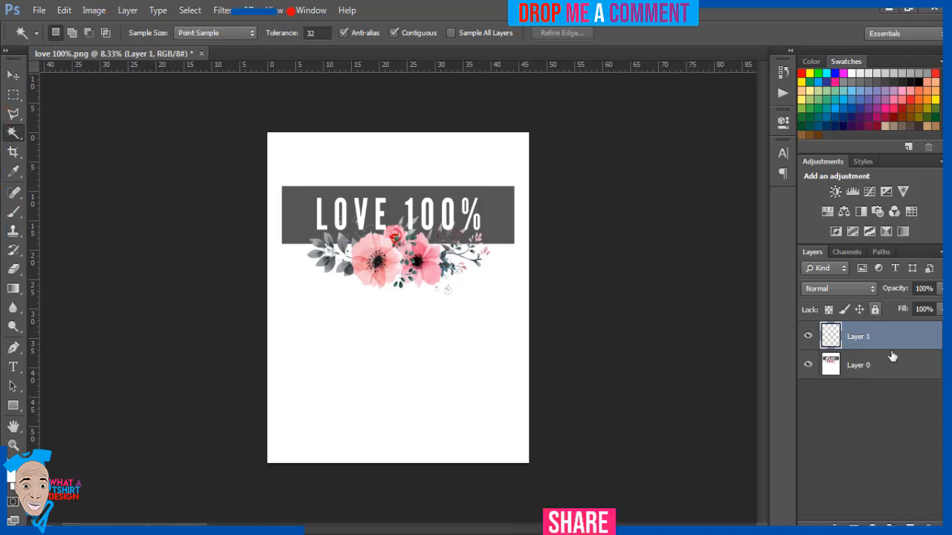
pyautogui.click(890, 384)
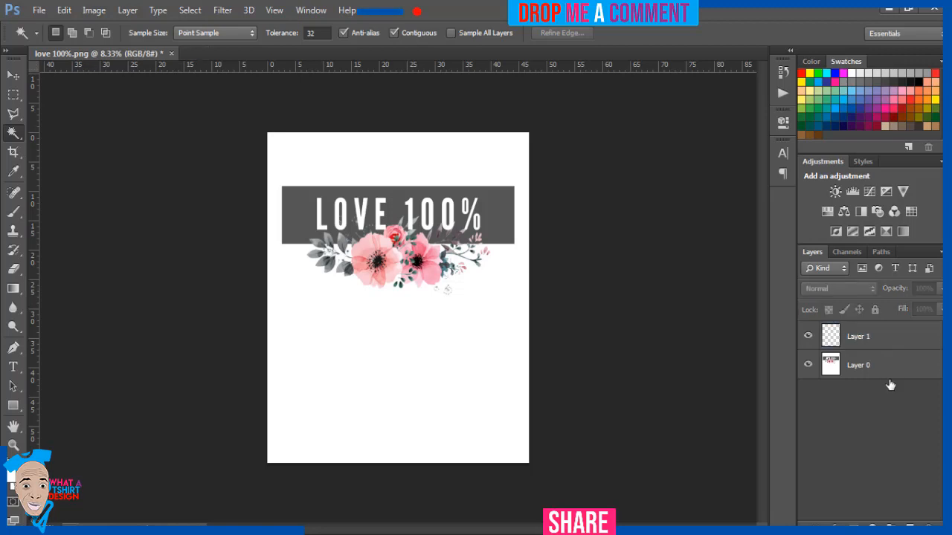
pyautogui.click(889, 385)
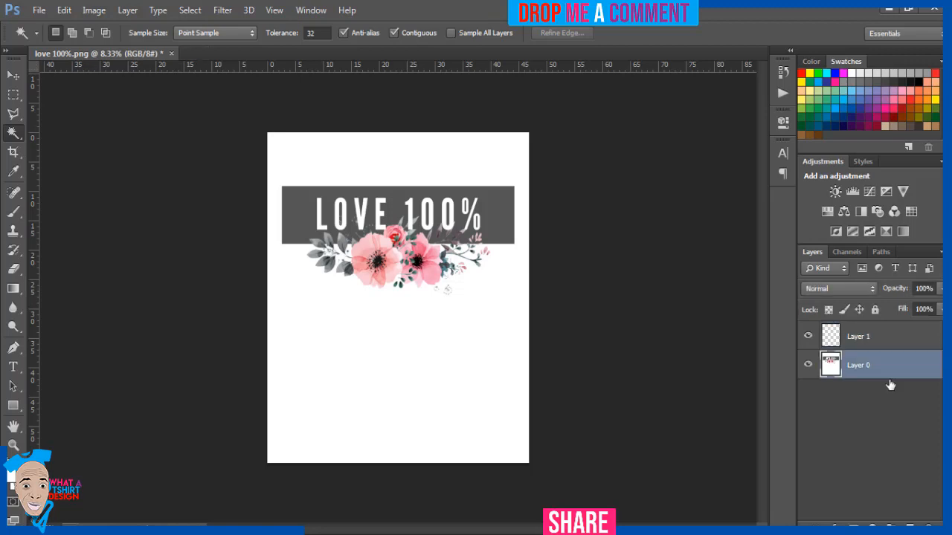
# Select the white background around the artwork on Layer 0 with the Magic Wand and delete it.
pyautogui.rightClick(935, 367)
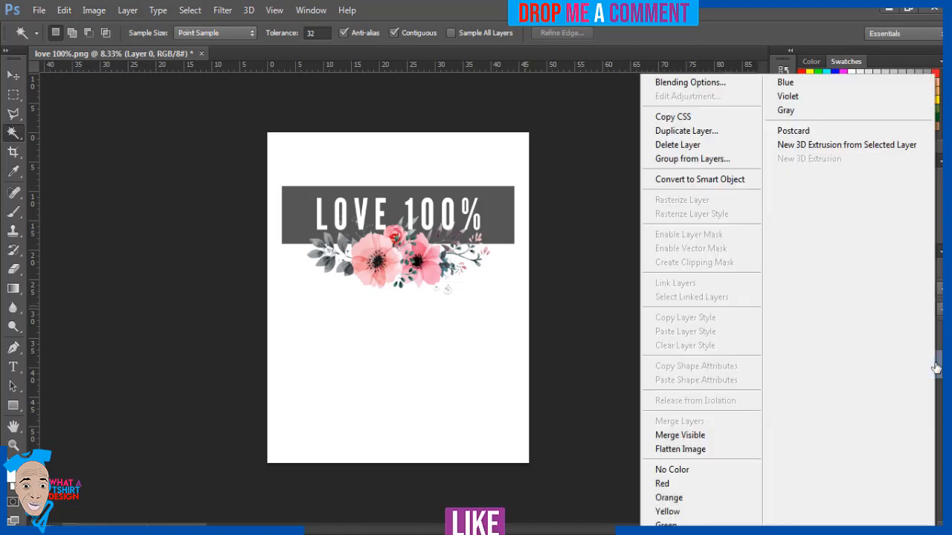
pyautogui.click(935, 367)
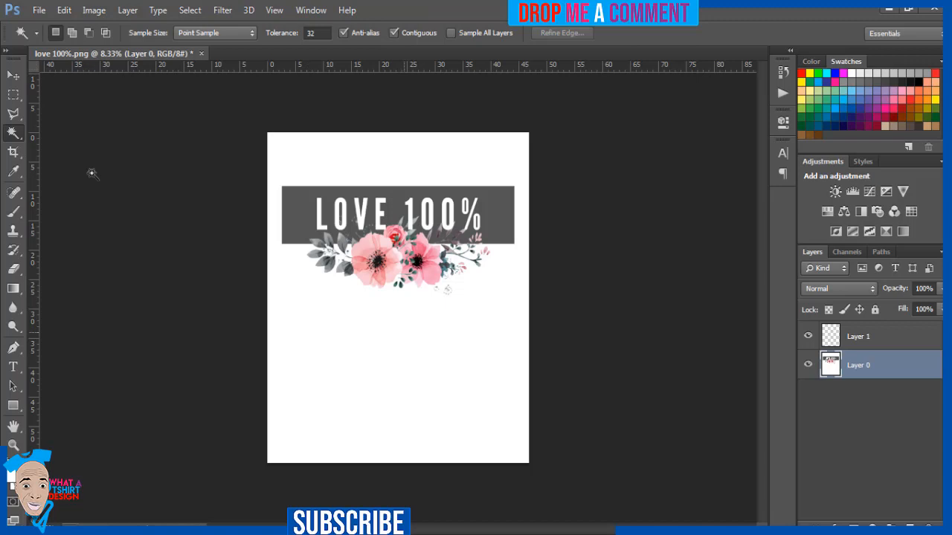
pyautogui.click(405, 332)
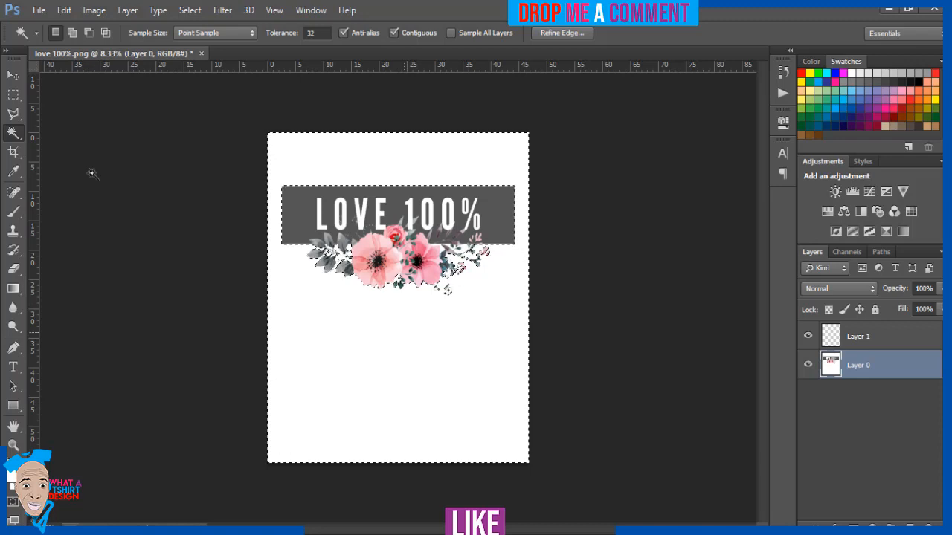
pyautogui.press('Delete')
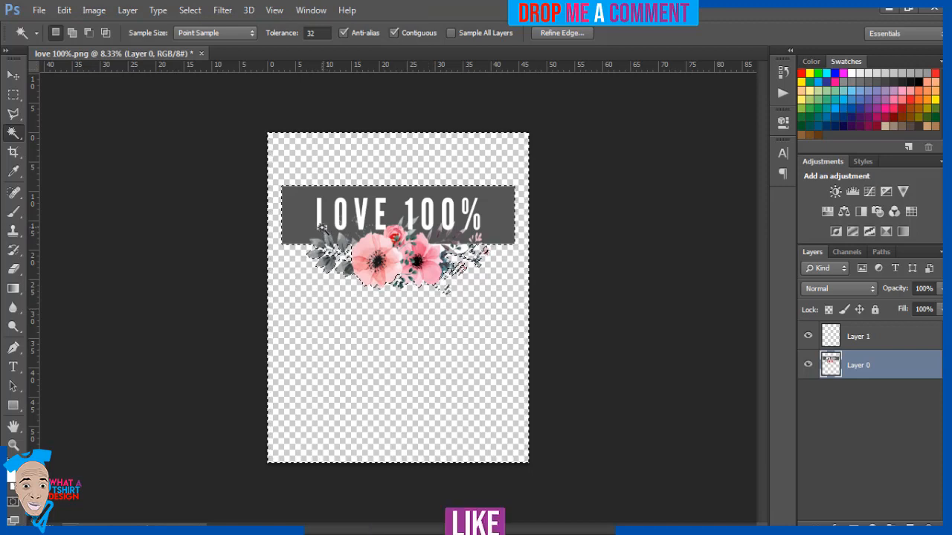
# Select and delete the white fill of each letter of LOVE on Layer 0 with the Magic Wand.
pyautogui.click(321, 227)
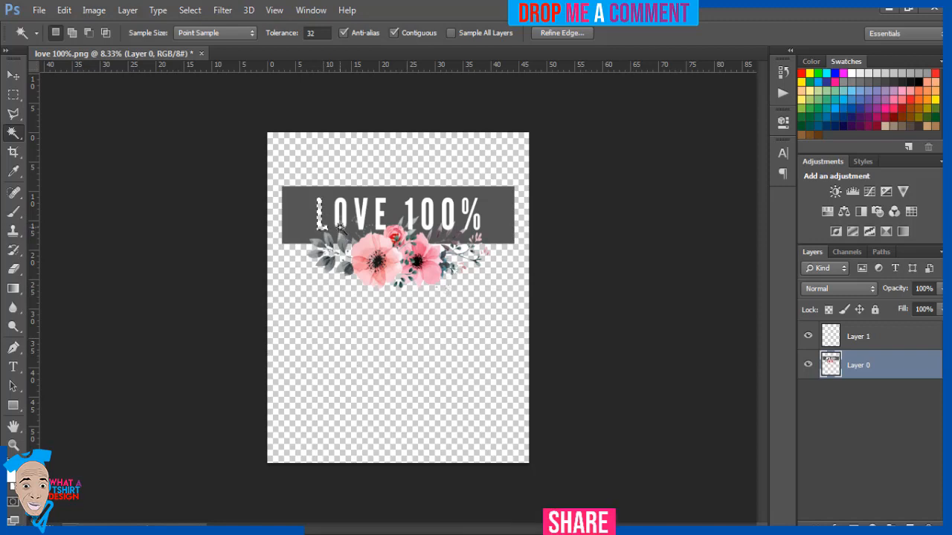
pyautogui.click(340, 231)
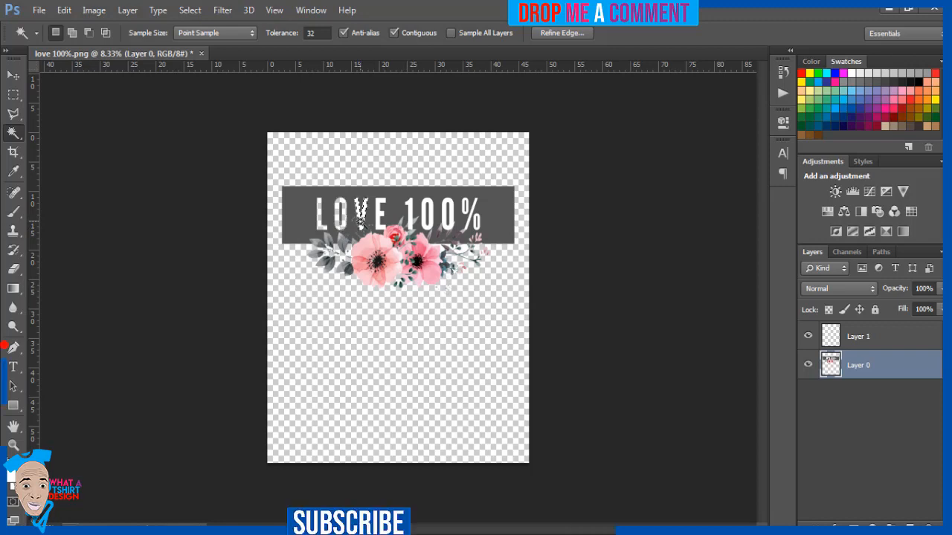
pyautogui.click(360, 220)
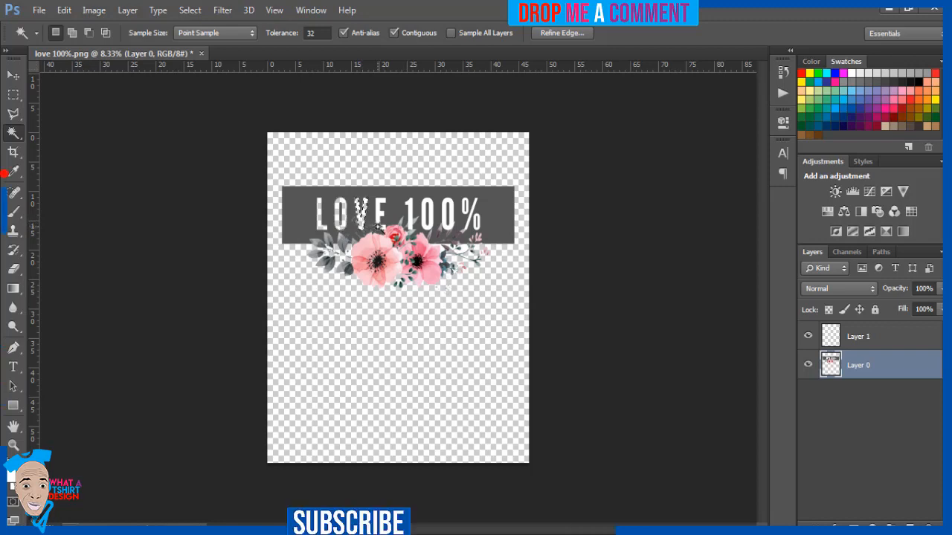
pyautogui.click(379, 231)
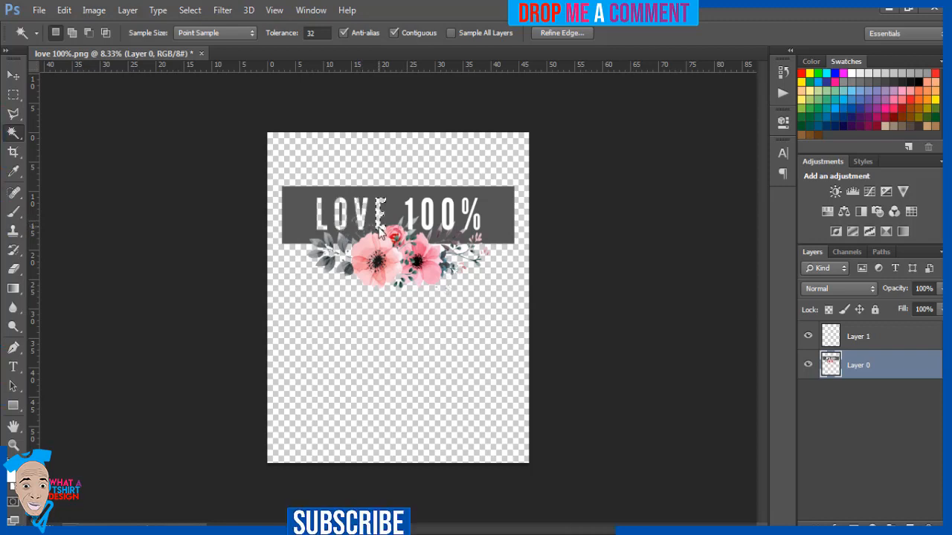
# Delete the white fill of every character in 100% and the white patches among the right-hand leaves with the Magic Wand.
pyautogui.click(409, 220)
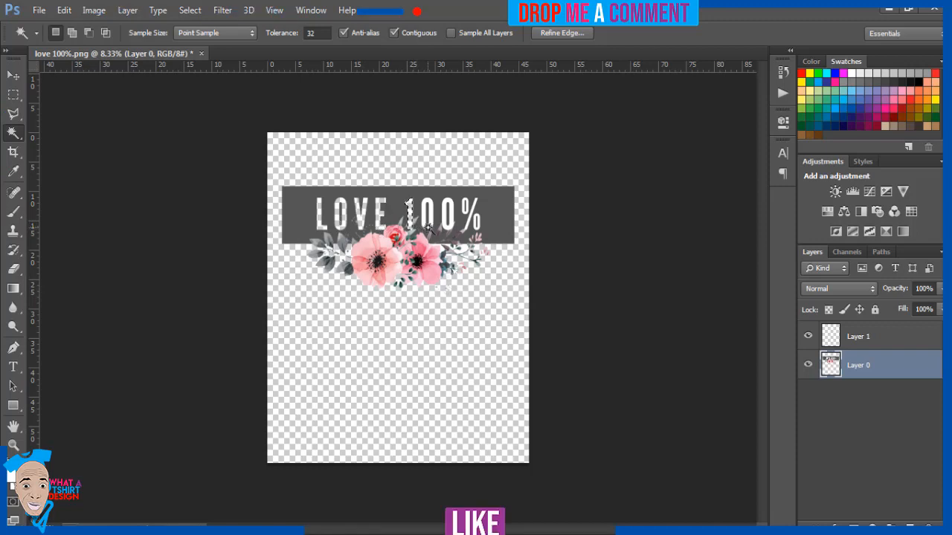
pyautogui.click(428, 228)
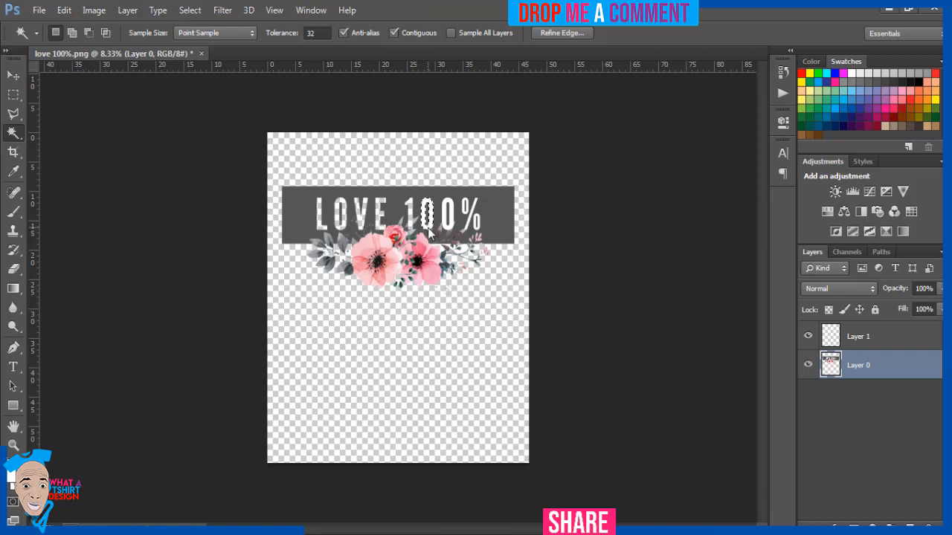
pyautogui.click(447, 231)
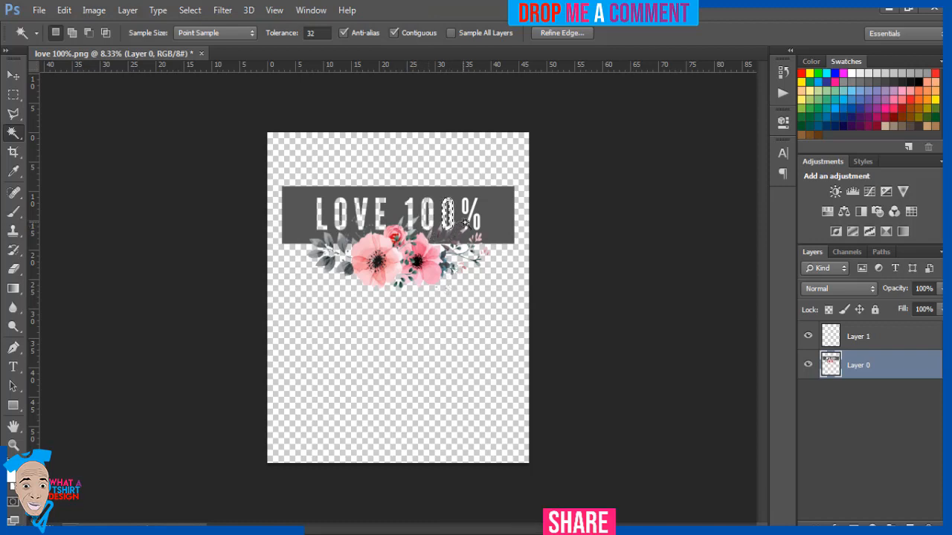
pyautogui.click(468, 226)
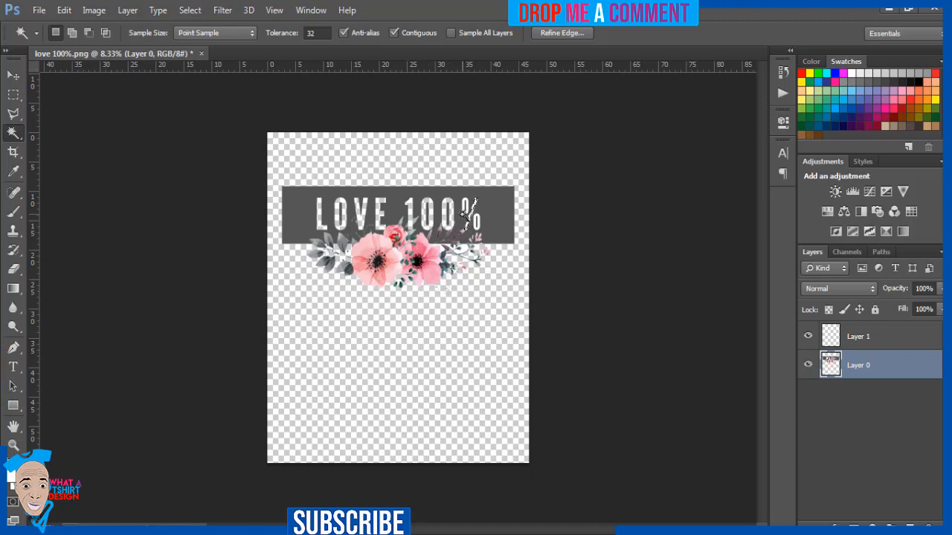
pyautogui.click(466, 212)
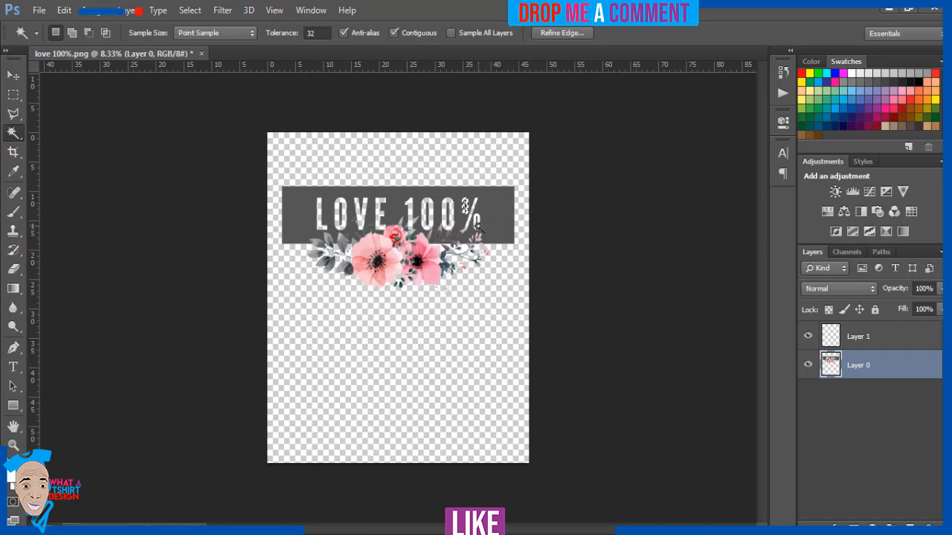
pyautogui.click(476, 223)
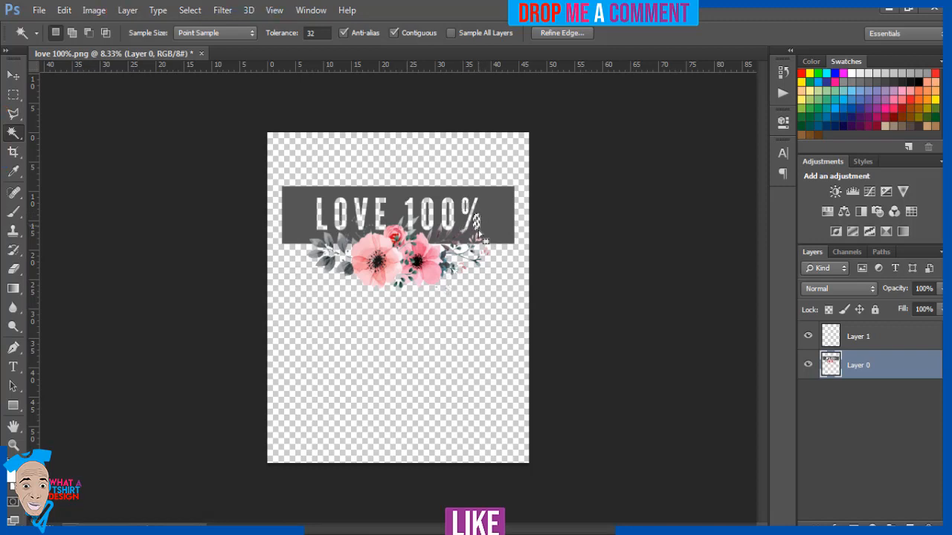
pyautogui.click(463, 255)
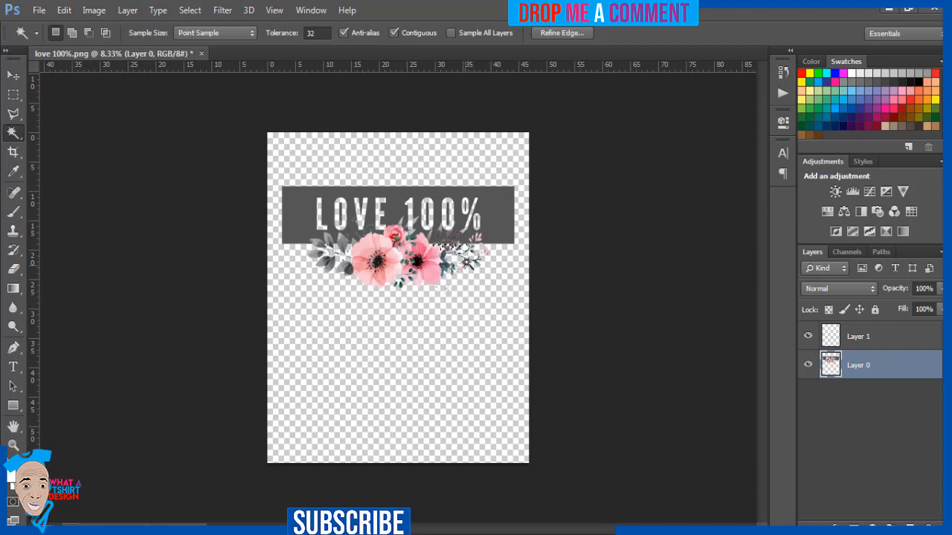
# Deselect the selection and move the LOVE 100% artwork down to the middle of the canvas.
pyautogui.hotkey('ctrl', 'd')
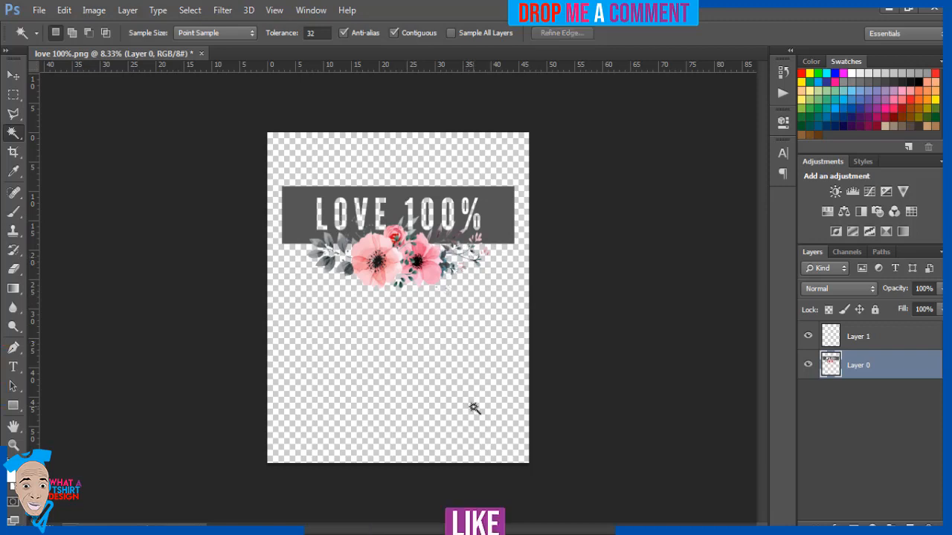
pyautogui.click(12, 75)
pyautogui.moveTo(402, 240); pyautogui.dragTo(403, 298)
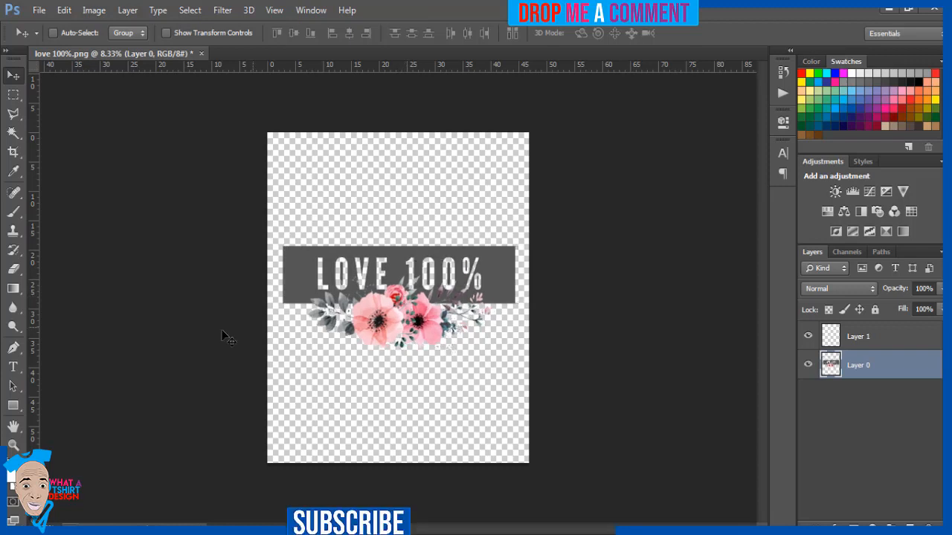
# Save the image as a PNG named love 100% in the Pictures library, with Smallest / Slow compression and no interlacing.
pyautogui.click(39, 11)
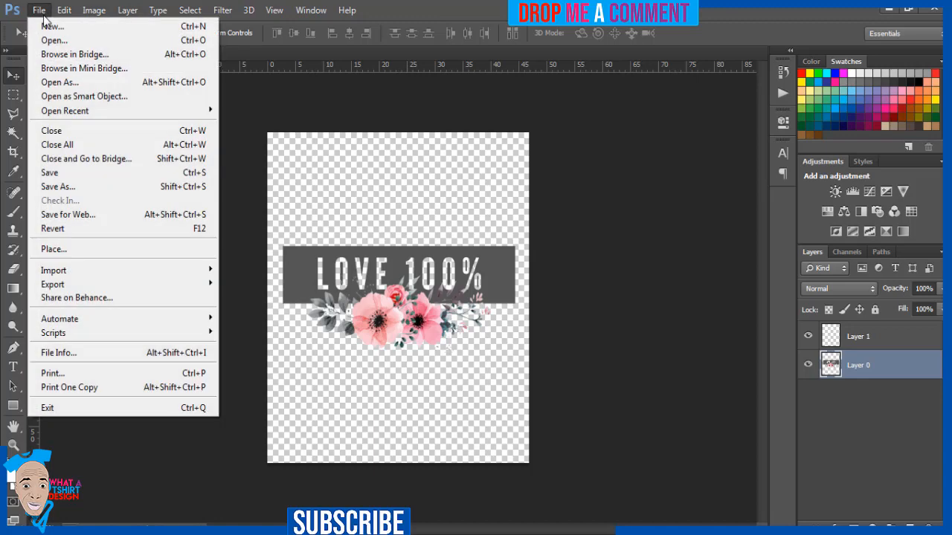
pyautogui.click(60, 186)
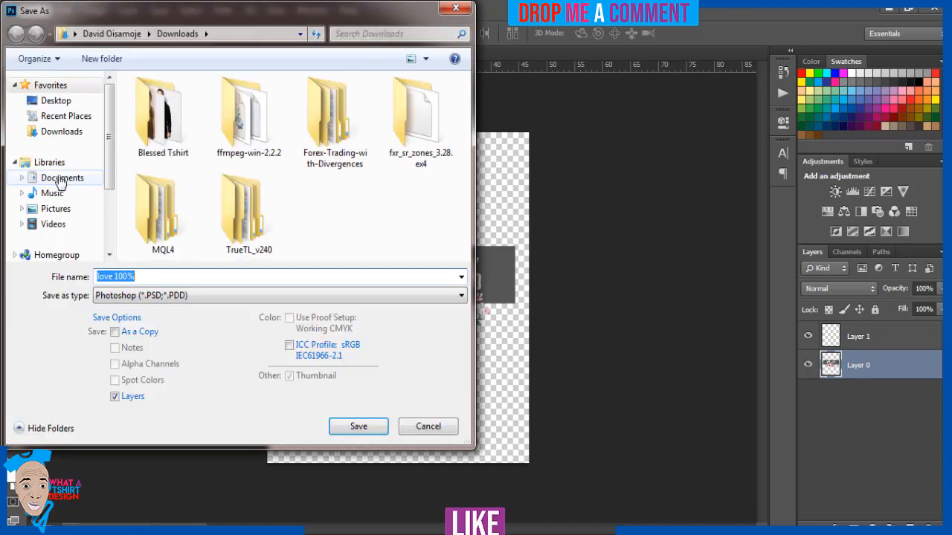
pyautogui.click(62, 212)
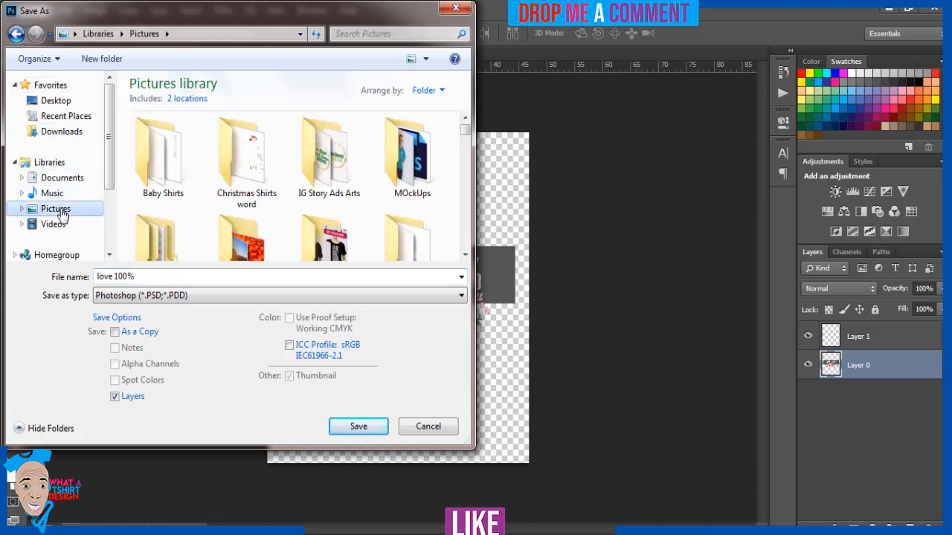
pyautogui.click(143, 275)
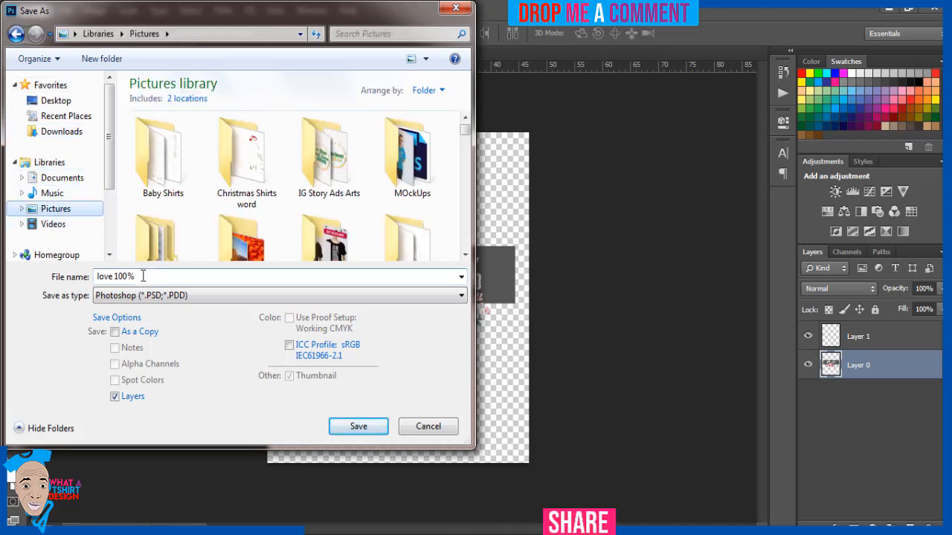
pyautogui.click(145, 297)
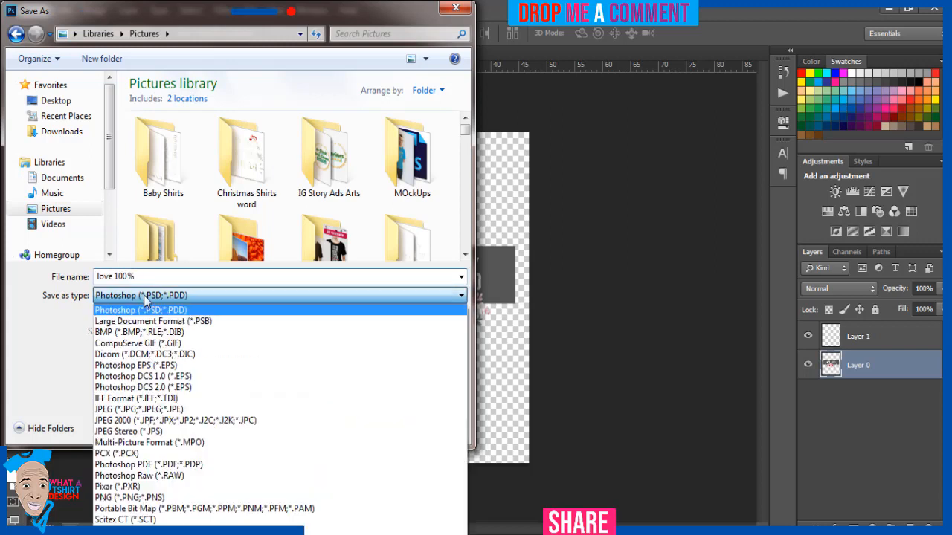
pyautogui.click(128, 498)
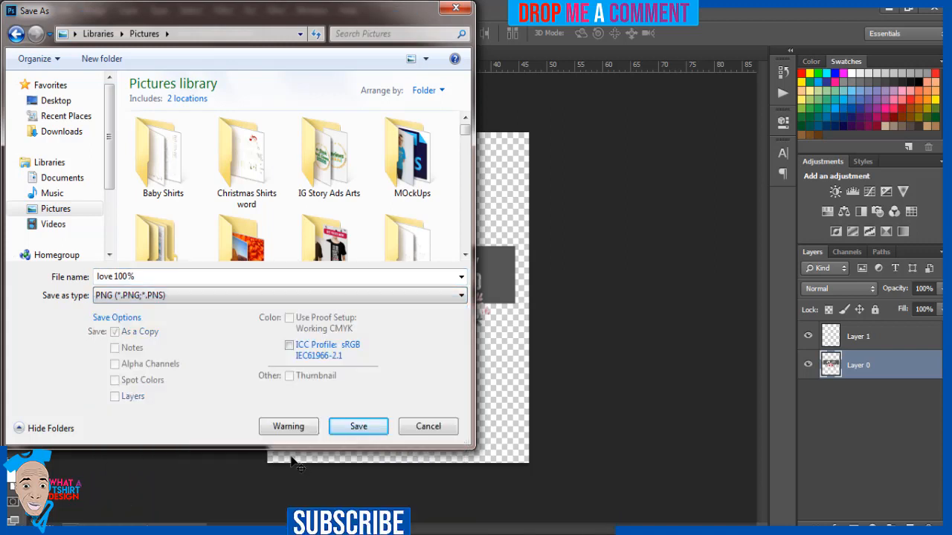
pyautogui.click(357, 428)
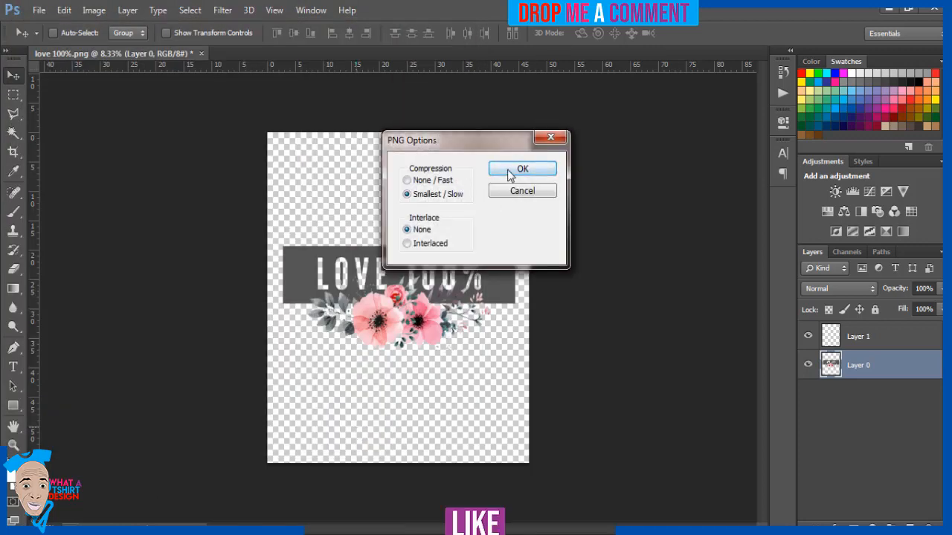
pyautogui.click(508, 170)
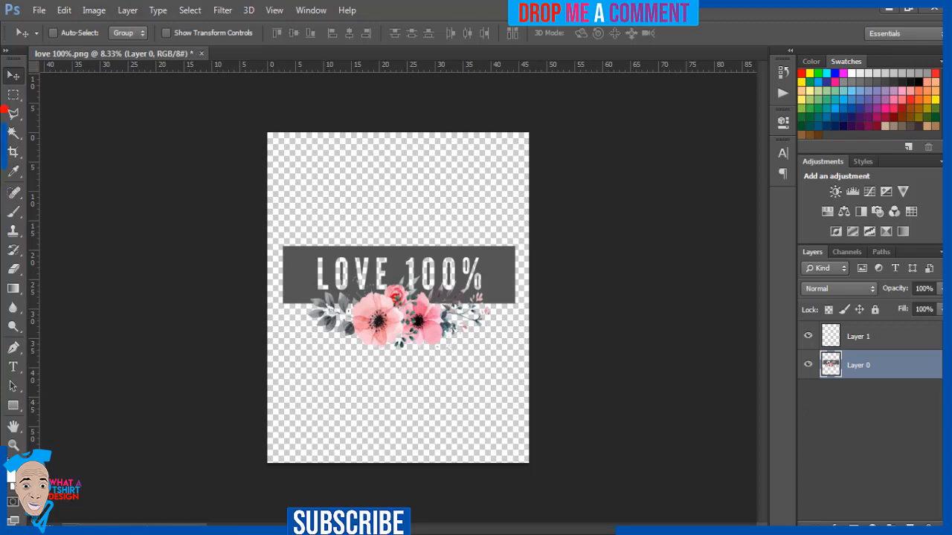
# Switch to the file explorer, find the saved love 100% image in the Pictures library, preview it and close the preview.
pyautogui.hotkey('alt', 'Tab')
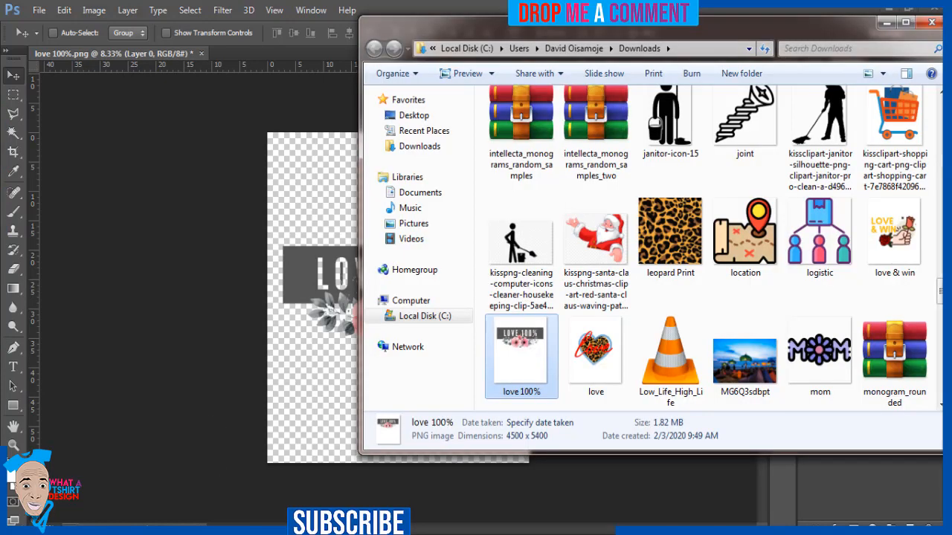
pyautogui.click(415, 226)
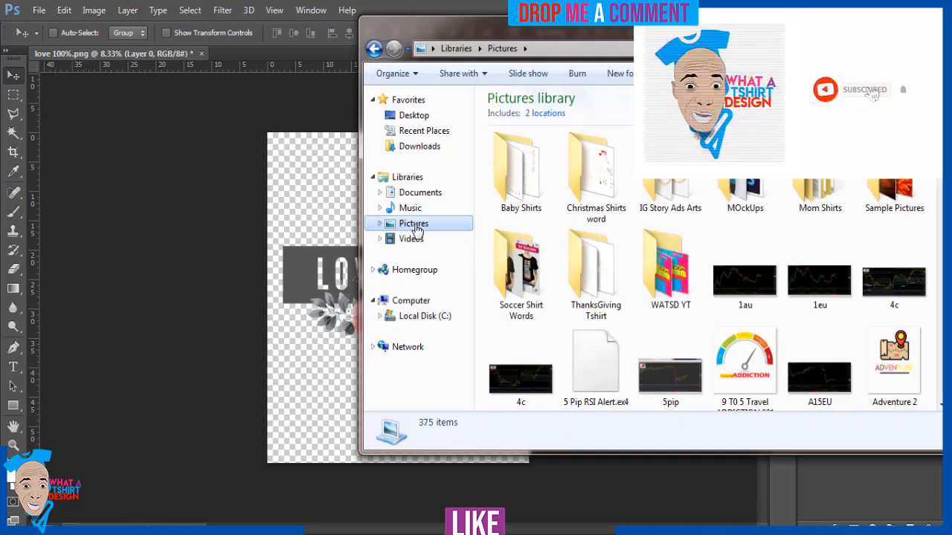
pyautogui.click(572, 260)
pyautogui.write('lo')
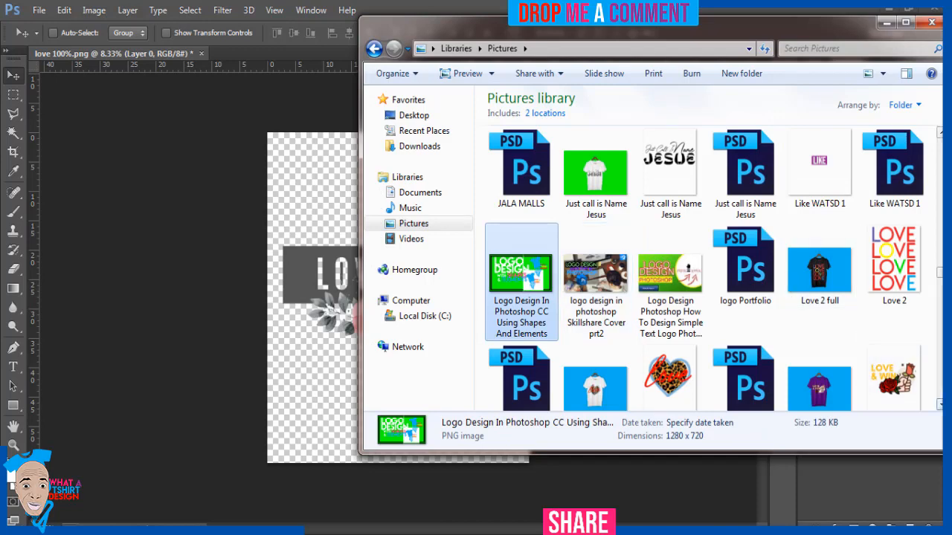
pyautogui.scroll(-1, 704, 269)
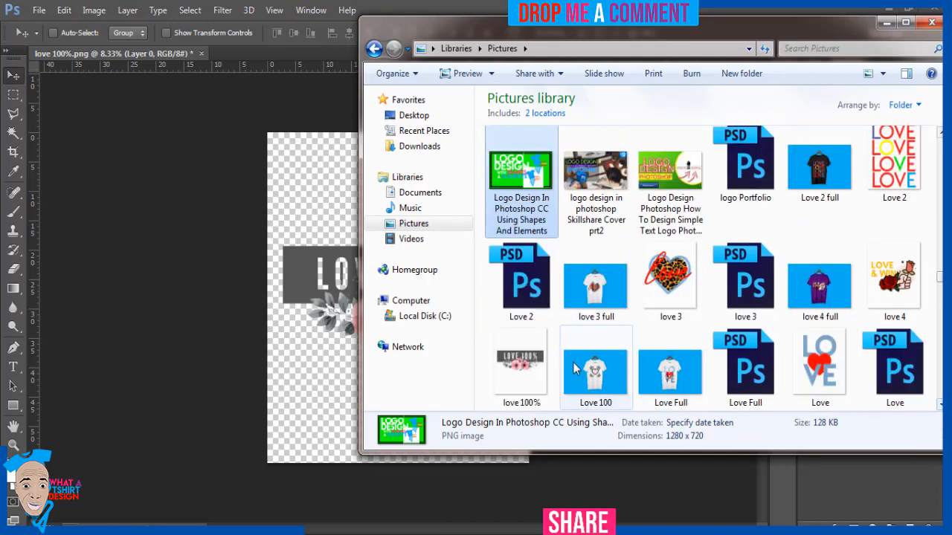
pyautogui.click(532, 371)
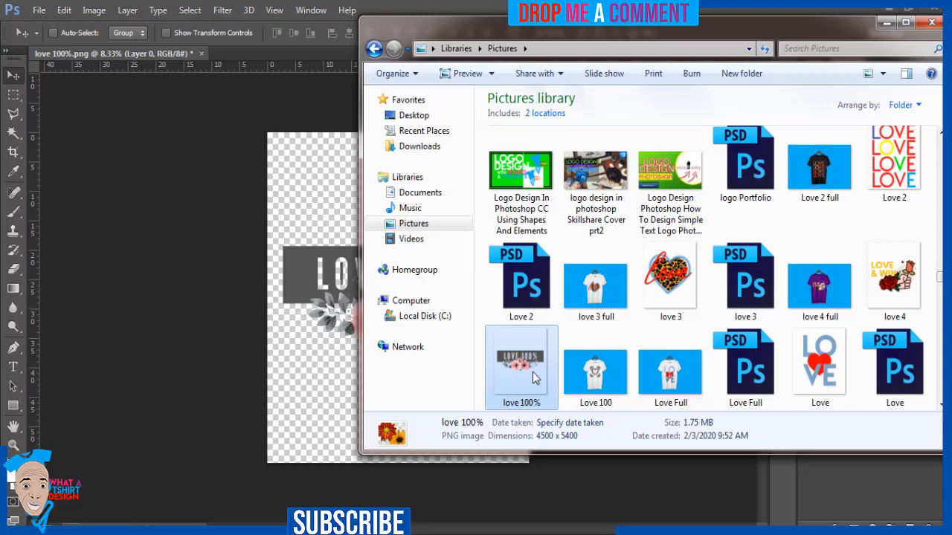
pyautogui.doubleClick(532, 371)
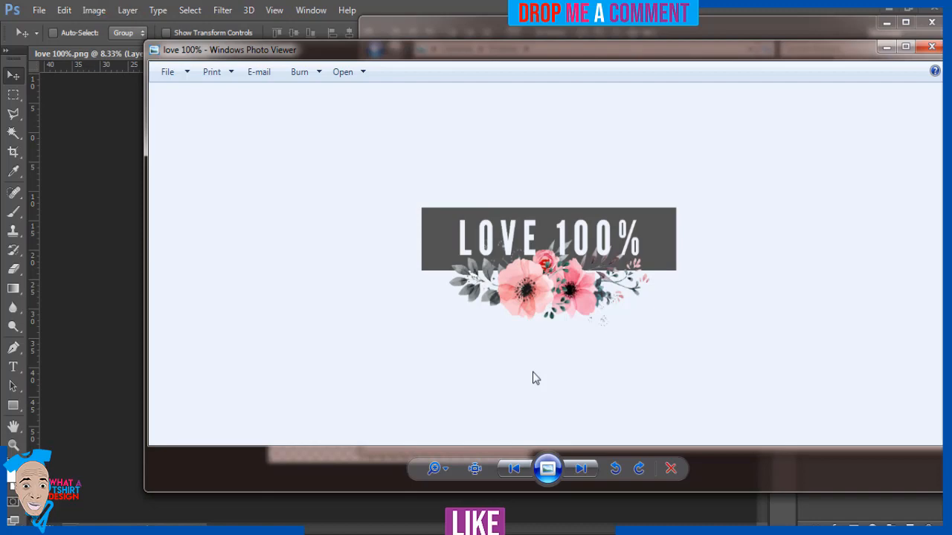
pyautogui.click(930, 46)
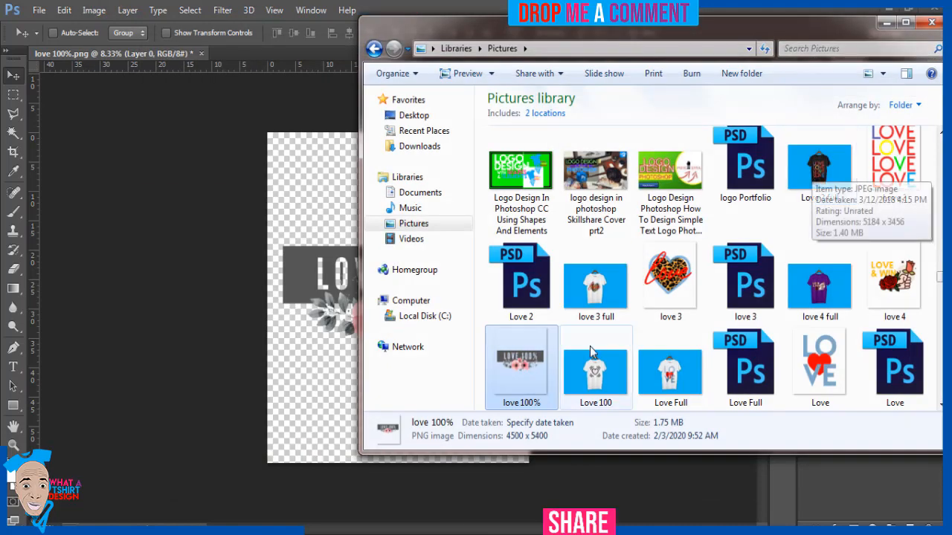
# Open the New tshirt mockup on hunger file from the MOckUps folder in the Pictures library and bring Photoshop to the front.
pyautogui.click(432, 231)
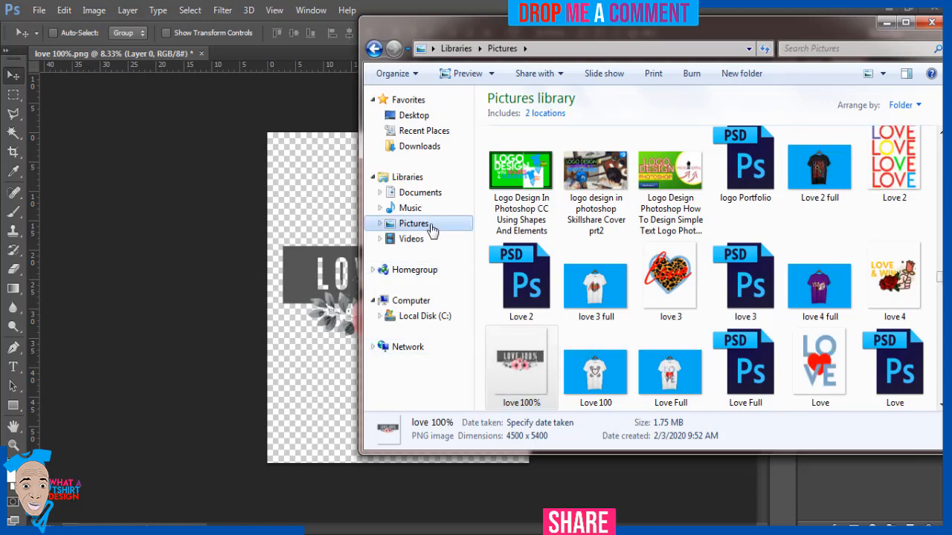
pyautogui.scroll(15, 781, 260)
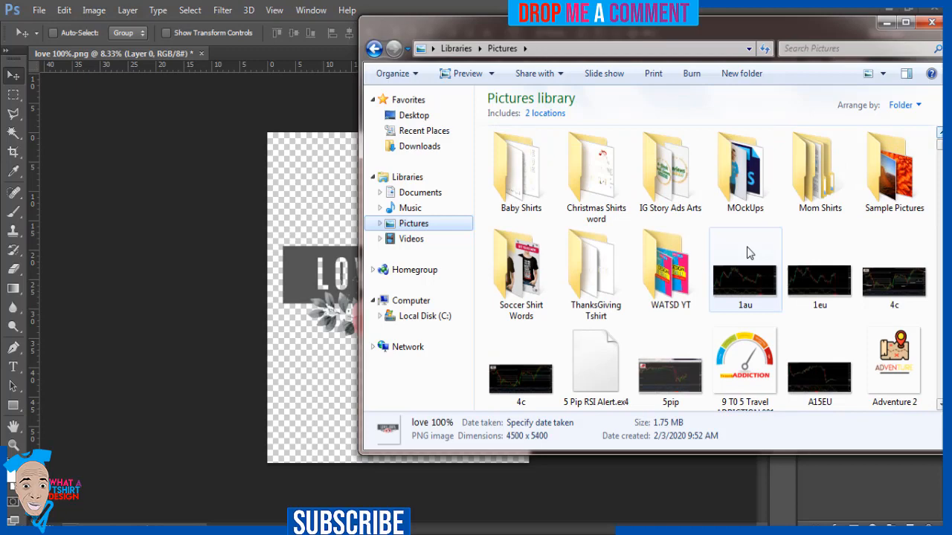
pyautogui.doubleClick(651, 296)
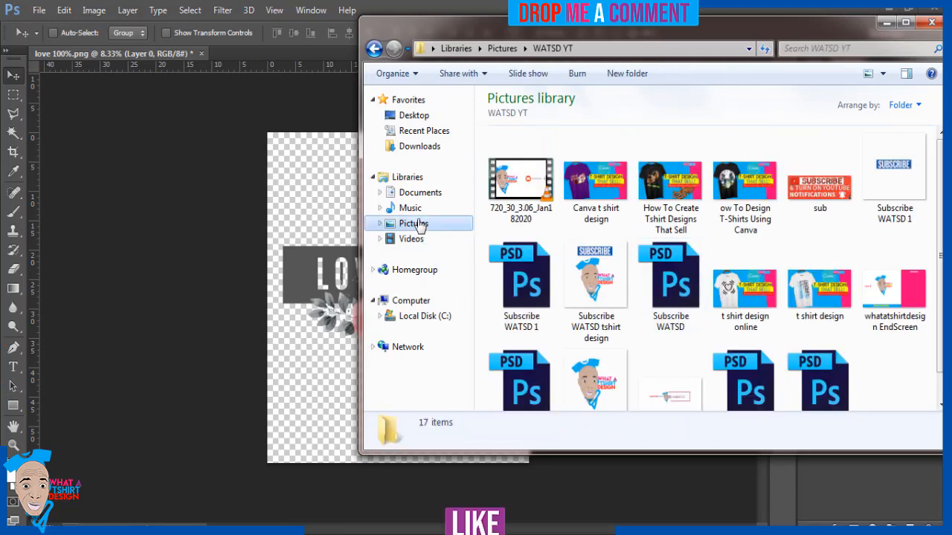
pyautogui.click(414, 224)
pyautogui.doubleClick(743, 171)
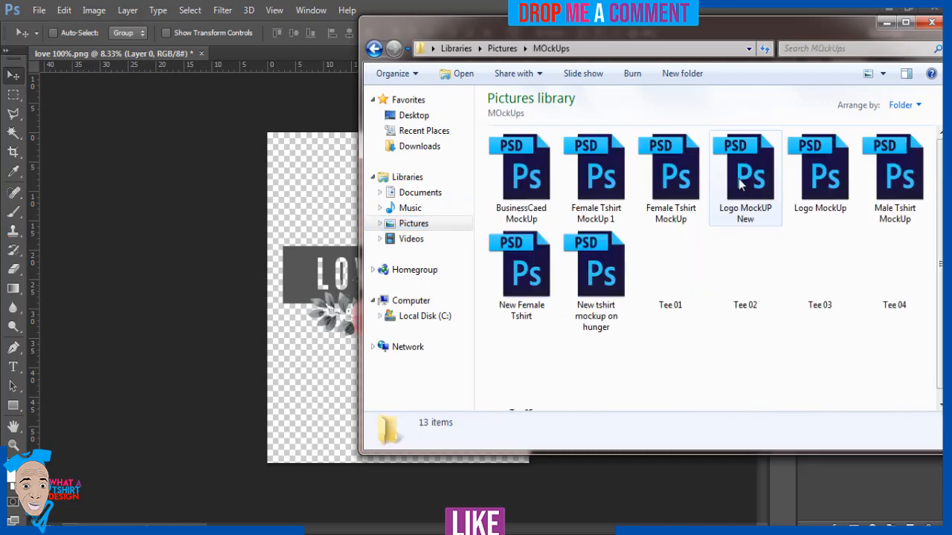
pyautogui.doubleClick(599, 269)
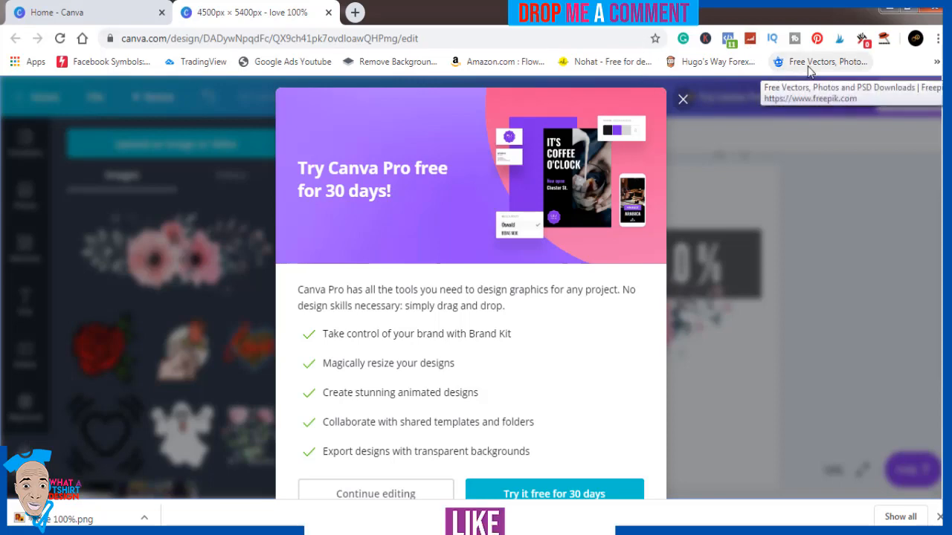
pyautogui.click(888, 10)
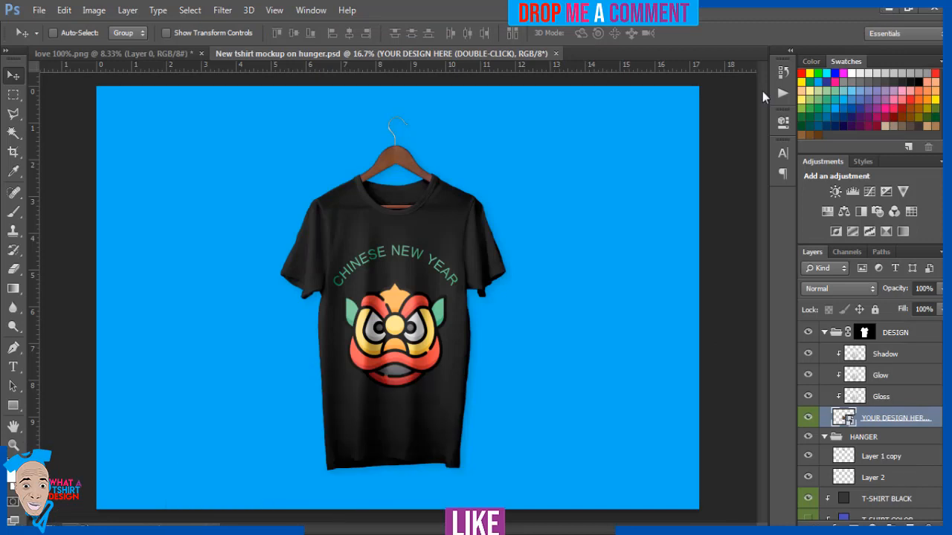
# Open the contents of the YOUR DESIGN HERE smart object and delete its Chi layer.
pyautogui.doubleClick(840, 419)
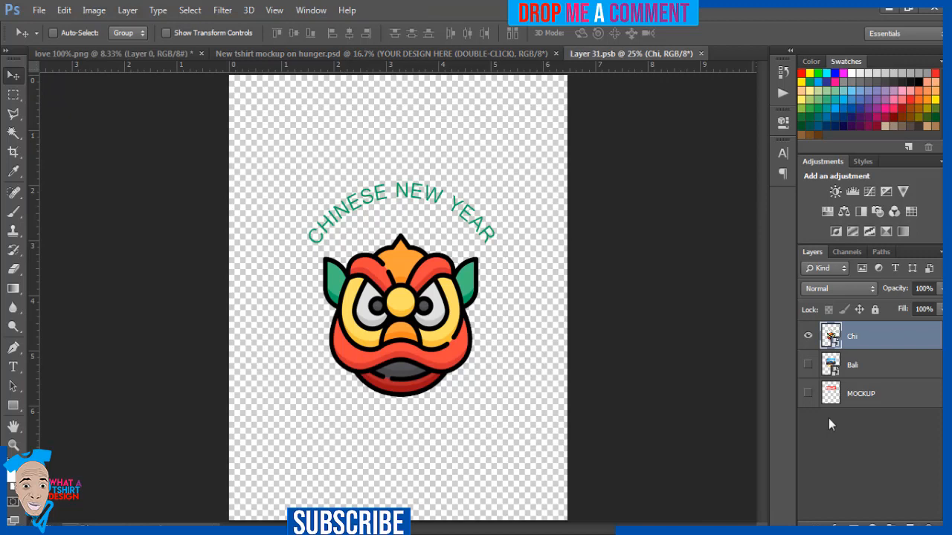
pyautogui.press('Delete')
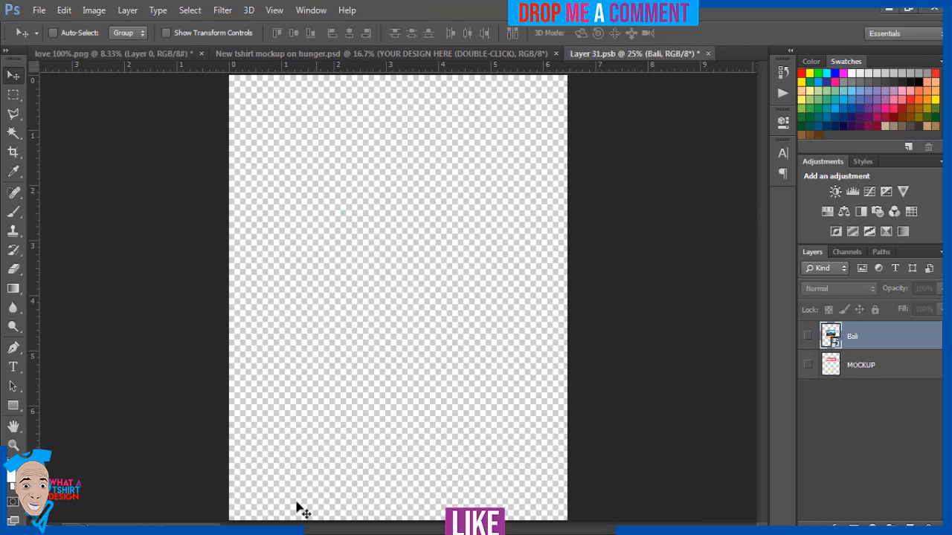
# Switch to the file explorer, find the love 100% PNG in the Pictures library and place it on the Layer 31.psb canvas.
pyautogui.click(257, 532)
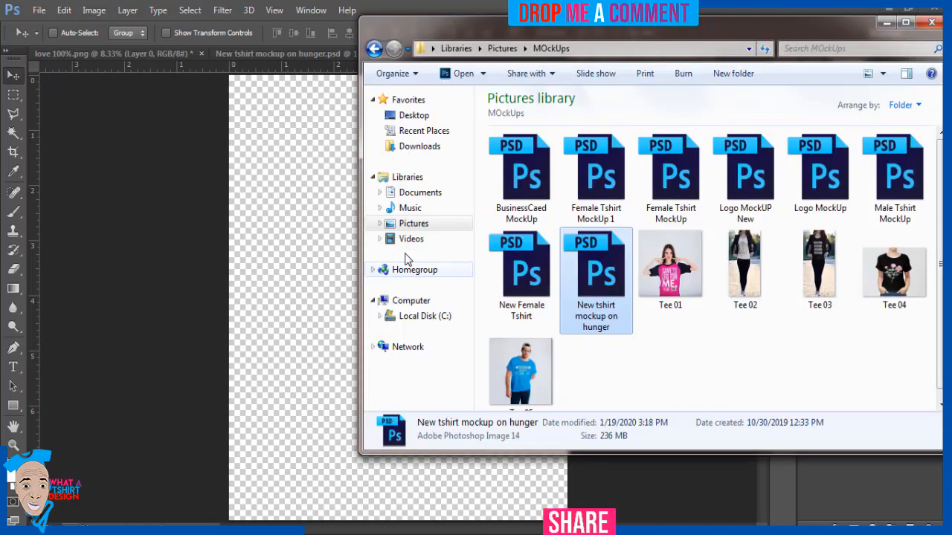
pyautogui.click(414, 224)
pyautogui.click(672, 268)
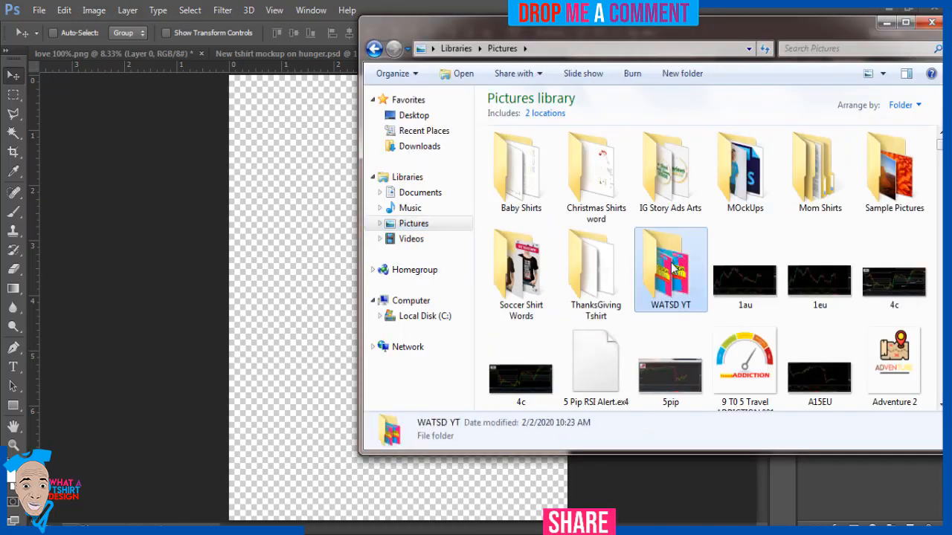
pyautogui.press('l')
pyautogui.press('l')
pyautogui.press('l')
pyautogui.press('l')
pyautogui.press('l')
pyautogui.press('l')
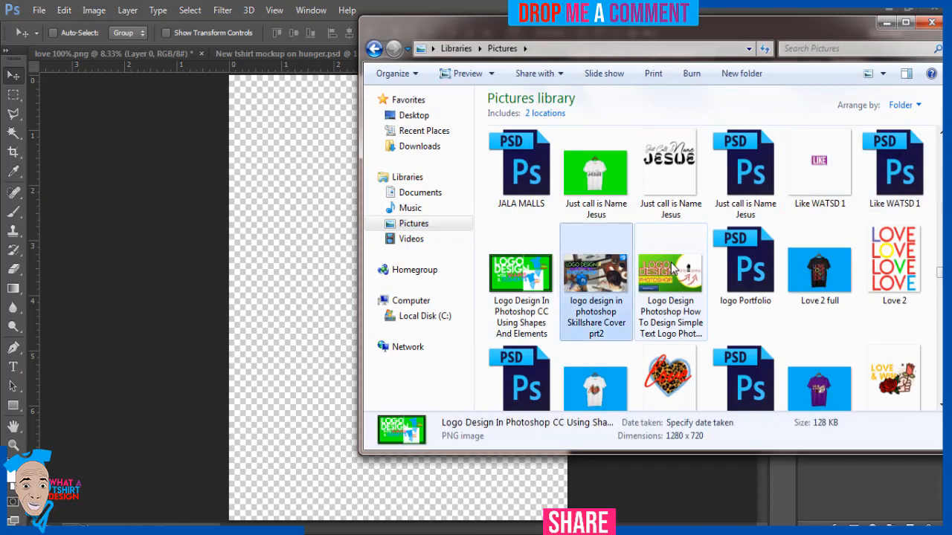
pyautogui.press('l')
pyautogui.press('l')
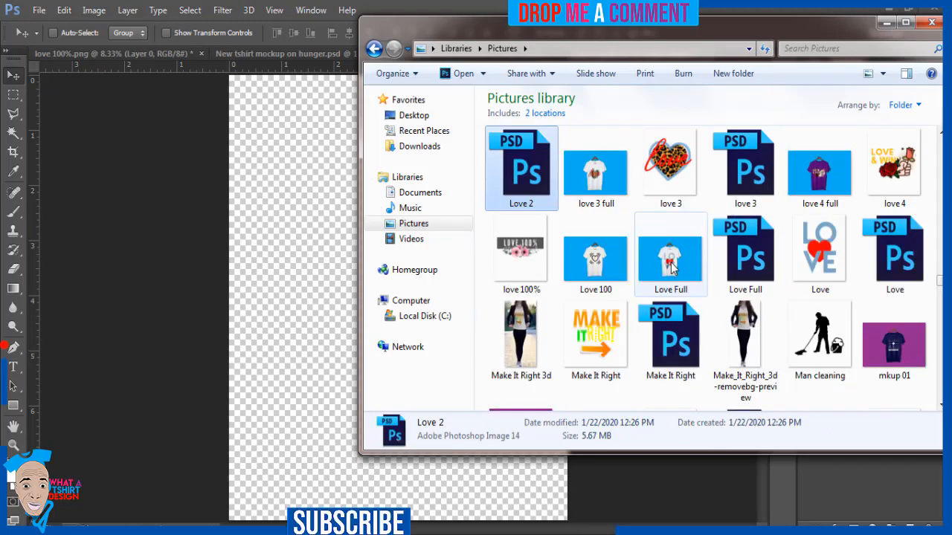
pyautogui.click(525, 251)
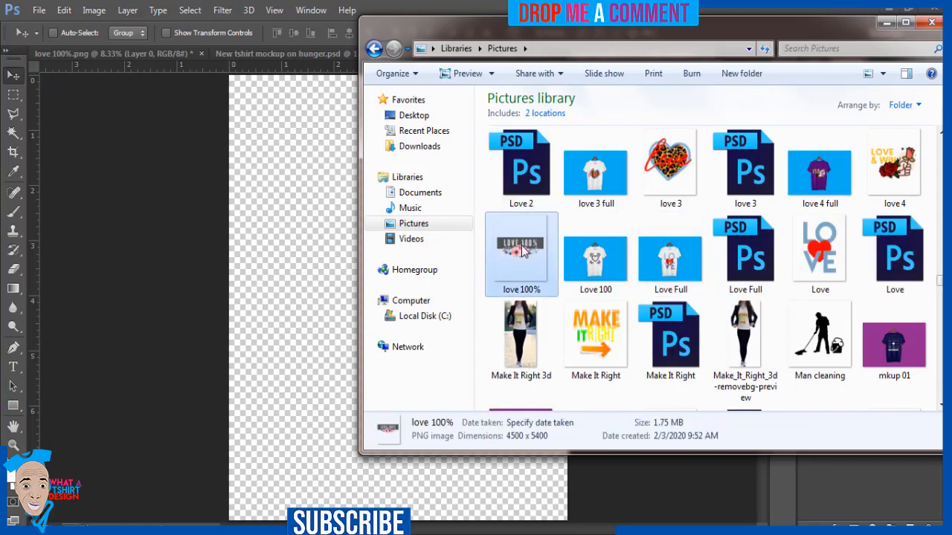
pyautogui.moveTo(532, 256); pyautogui.dragTo(318, 274)
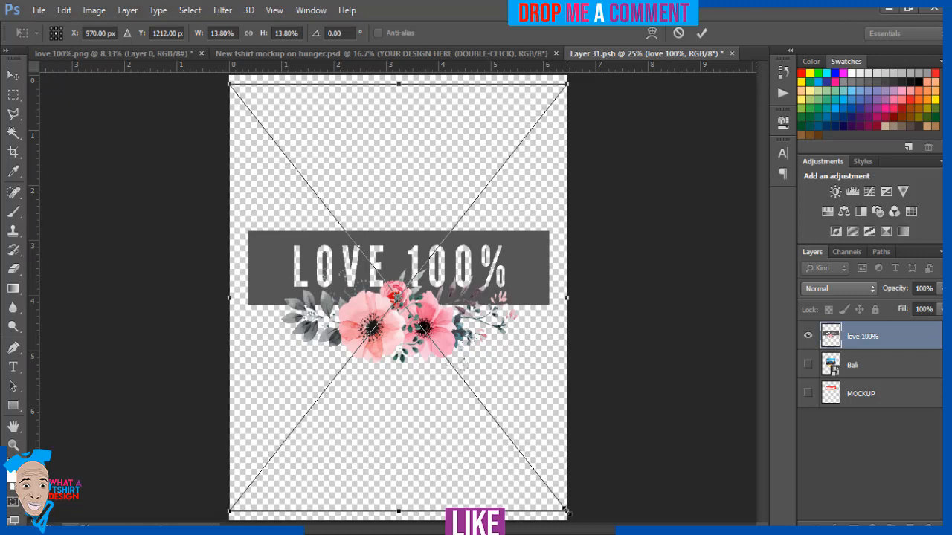
# Scale the placed love 100% image down to about 8%, then save the smart object and show the updated T-shirt mockup.
pyautogui.moveTo(565, 511); pyautogui.dragTo(491, 425)
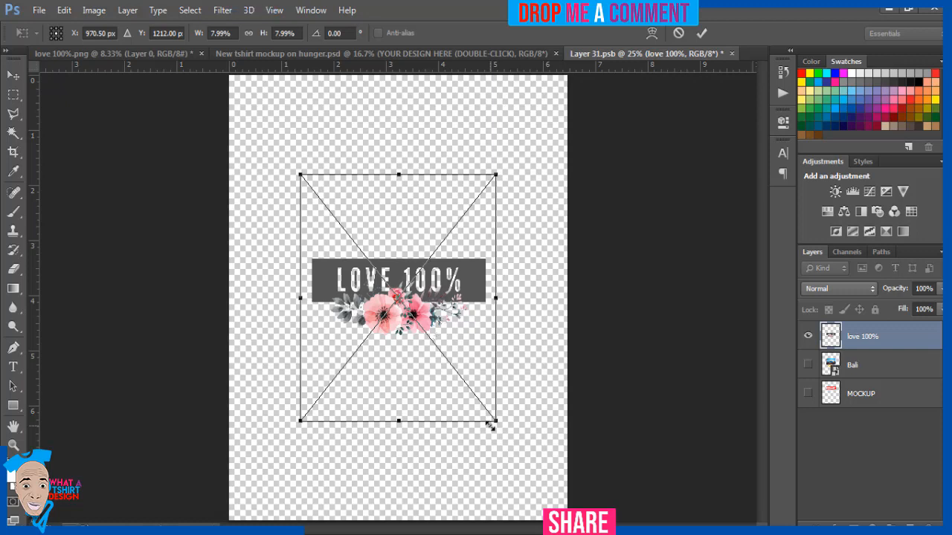
pyautogui.press('Return')
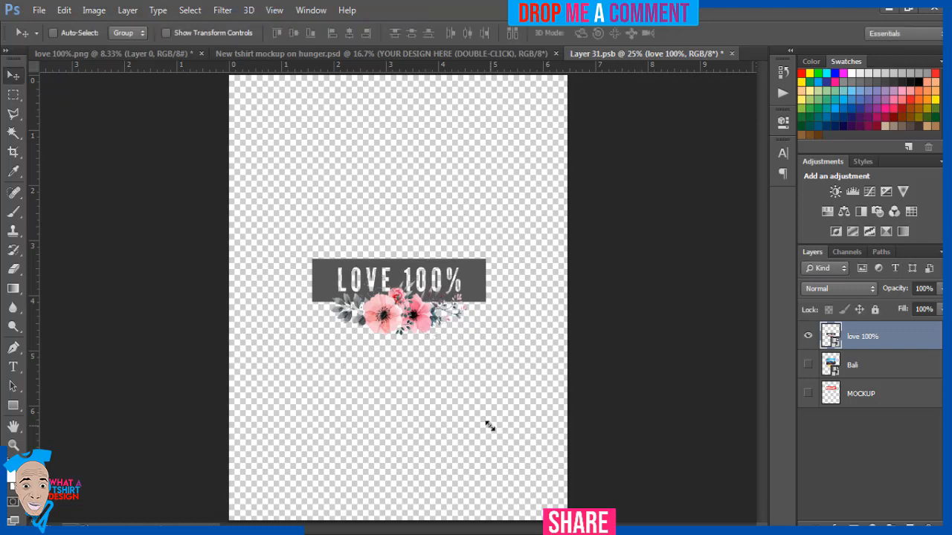
pyautogui.click(41, 11)
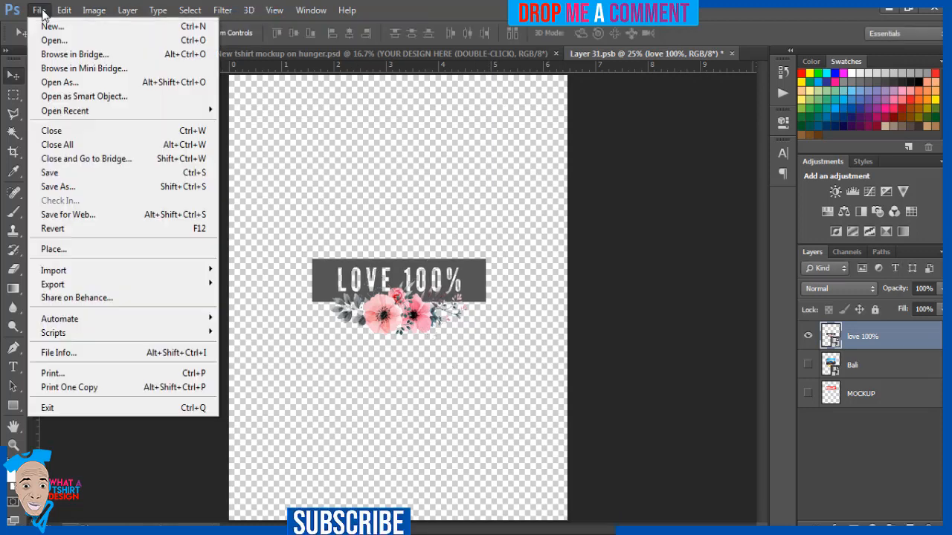
pyautogui.click(54, 173)
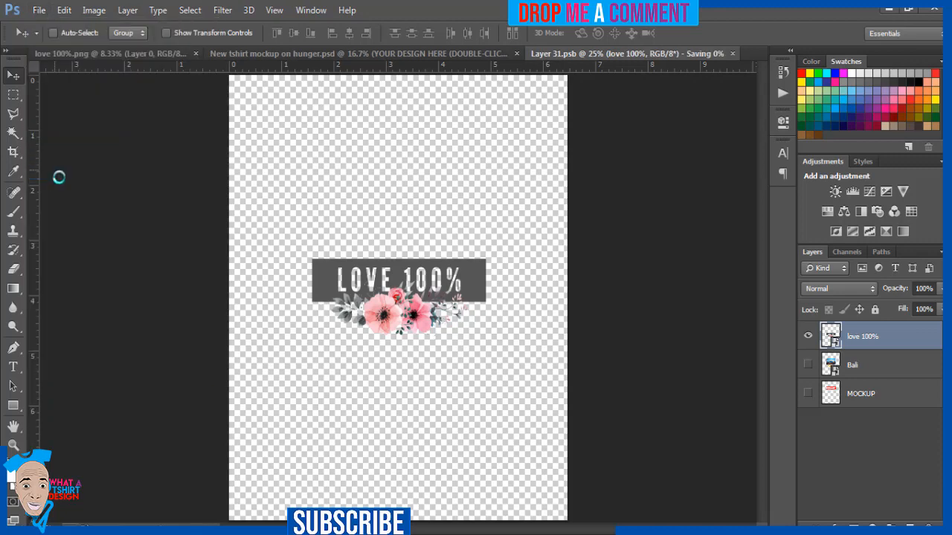
pyautogui.click(316, 53)
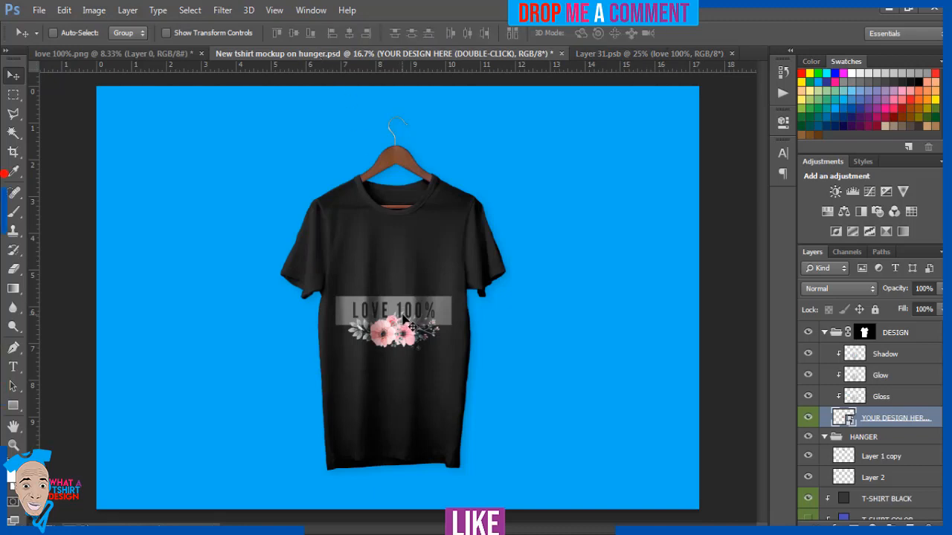
# Return to Layer 31.psb, enlarge the love 100% artwork slightly, save the smart object and view it on the mockup.
pyautogui.click(612, 58)
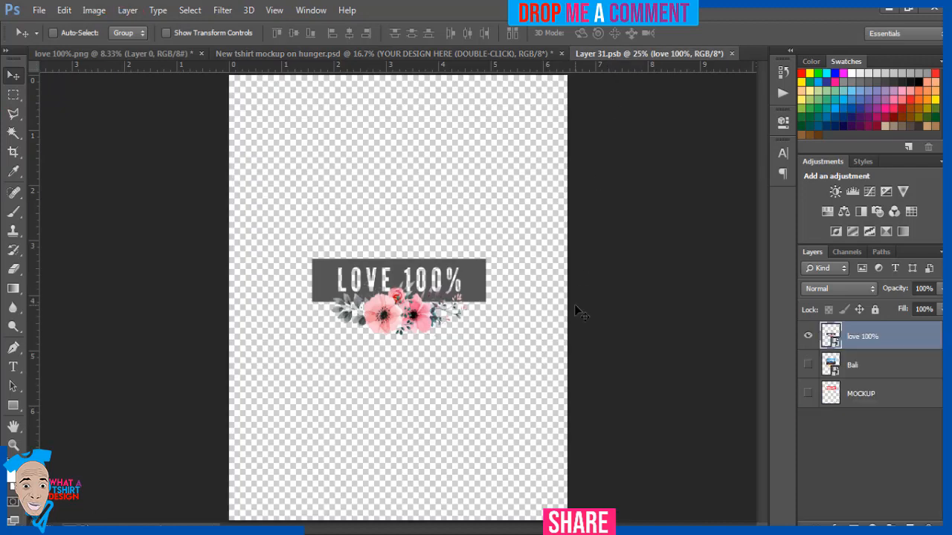
pyautogui.hotkey('ctrl', 't')
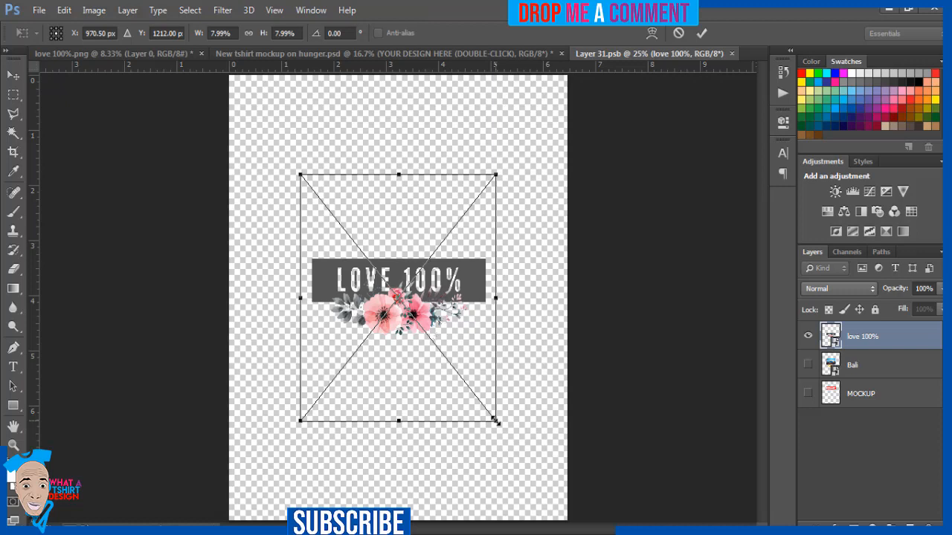
pyautogui.moveTo(496, 421); pyautogui.dragTo(506, 434)
pyautogui.press('Return')
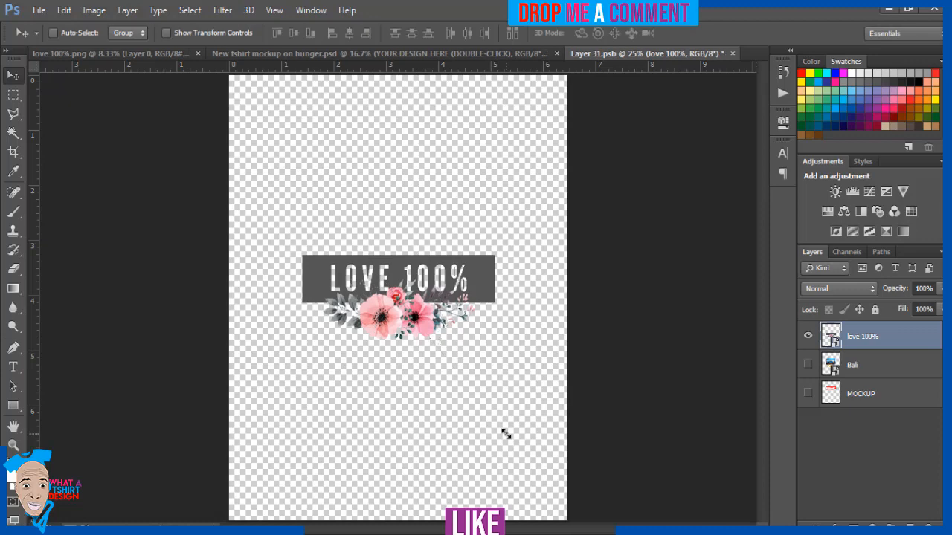
pyautogui.click(40, 12)
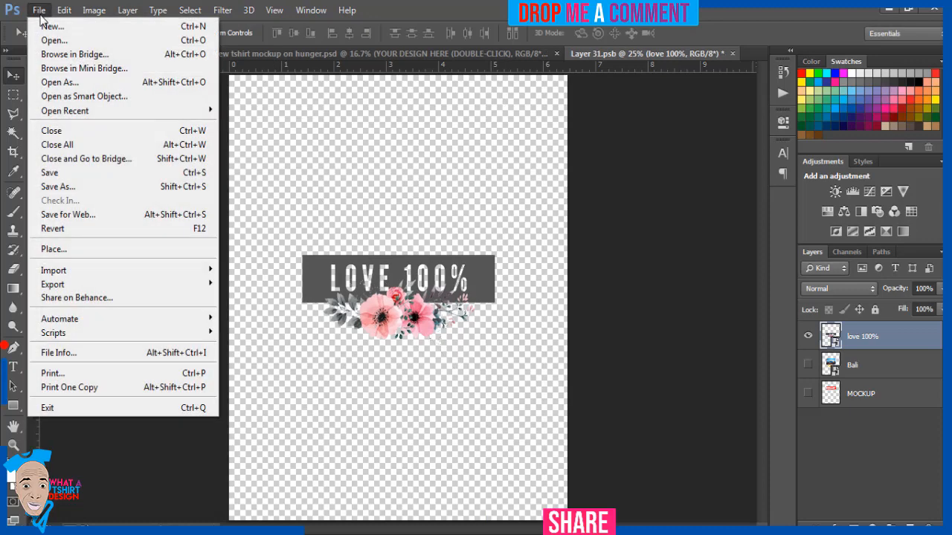
pyautogui.click(49, 173)
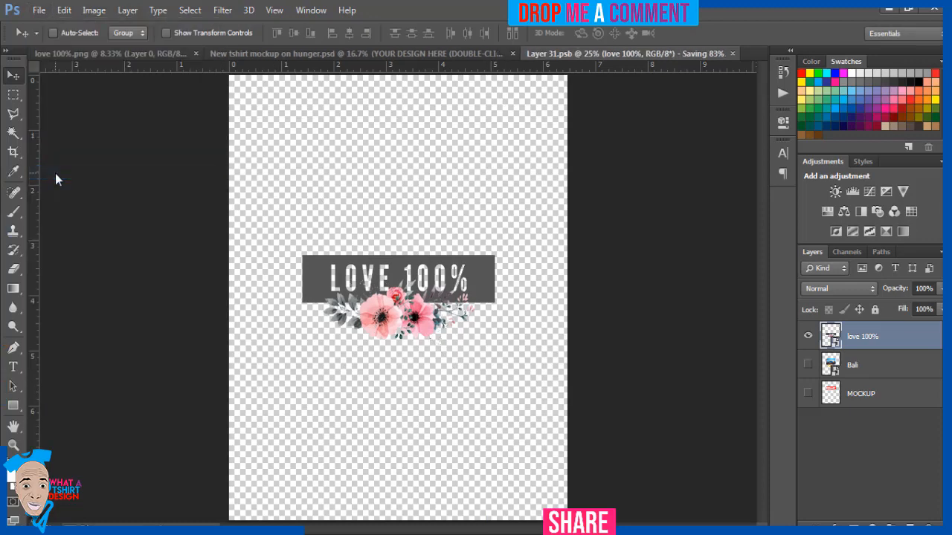
pyautogui.click(291, 51)
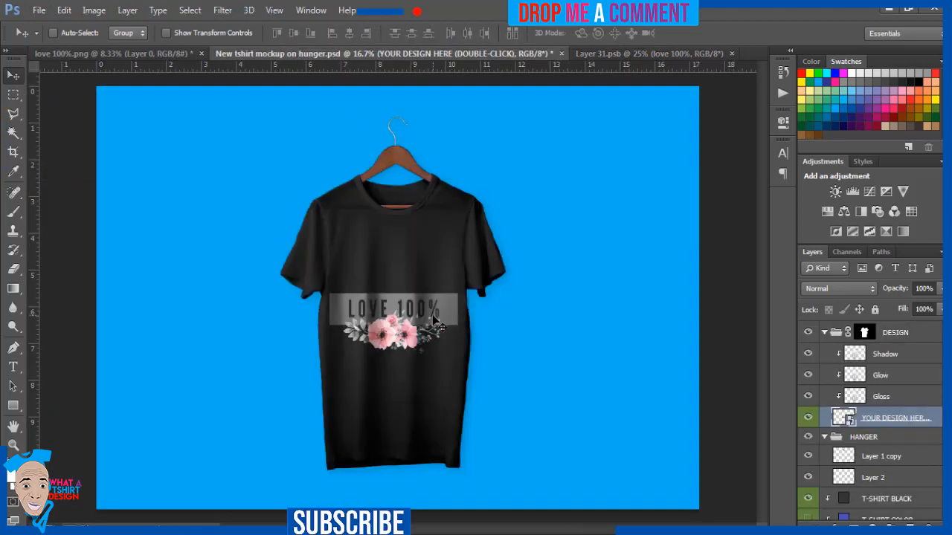
# Move the love 100% artwork in Layer 31.psb up to the upper part of the canvas and save the smart object.
pyautogui.click(616, 57)
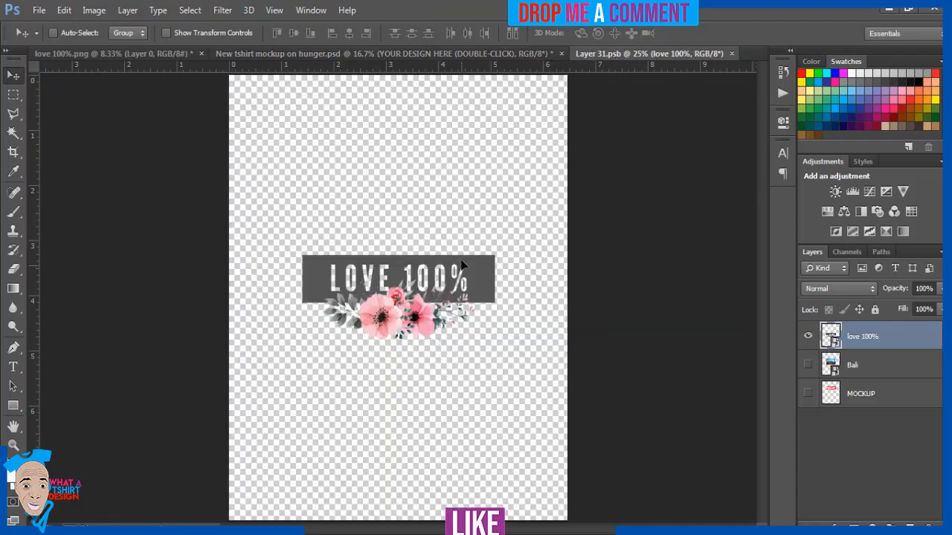
pyautogui.moveTo(460, 270); pyautogui.dragTo(462, 194)
pyautogui.click(39, 10)
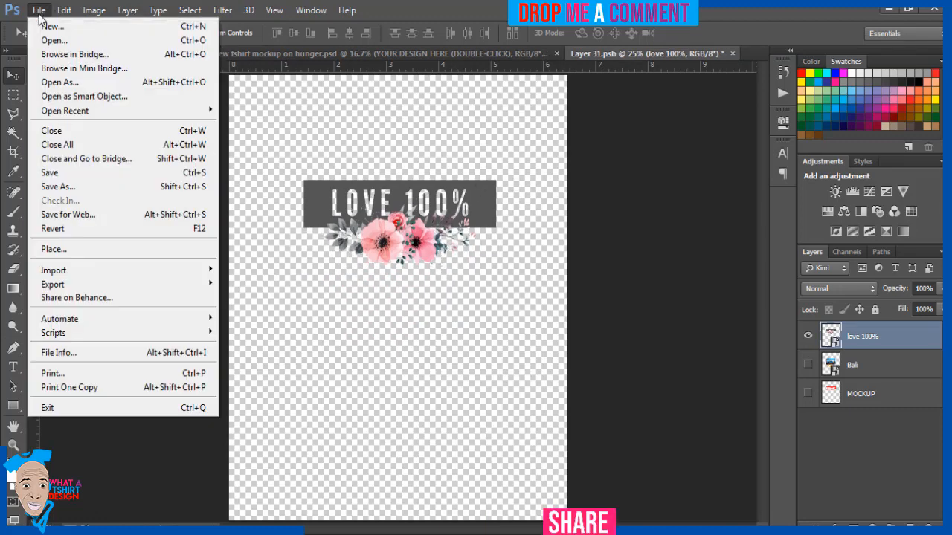
pyautogui.click(56, 177)
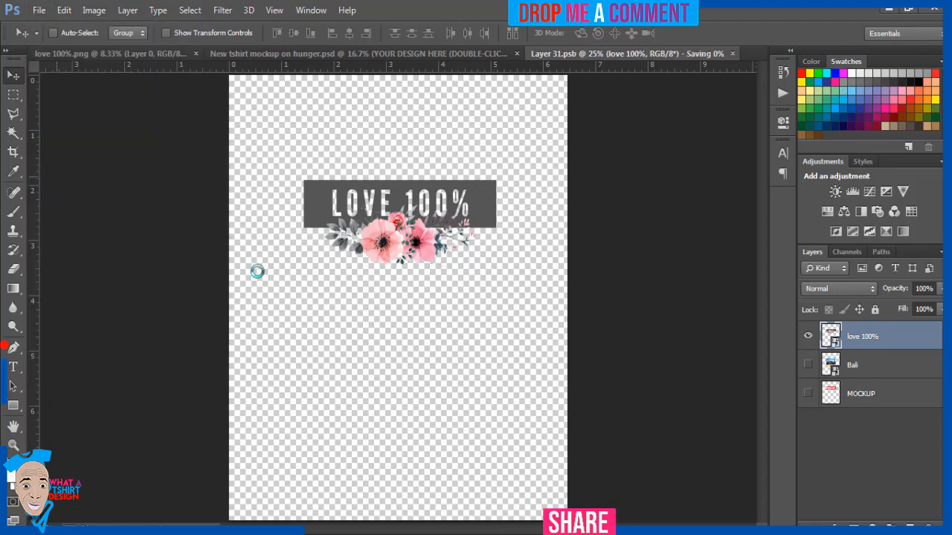
# Return to the T-shirt mockup document and hide the T-SHIRT BLACK layer.
pyautogui.click(373, 57)
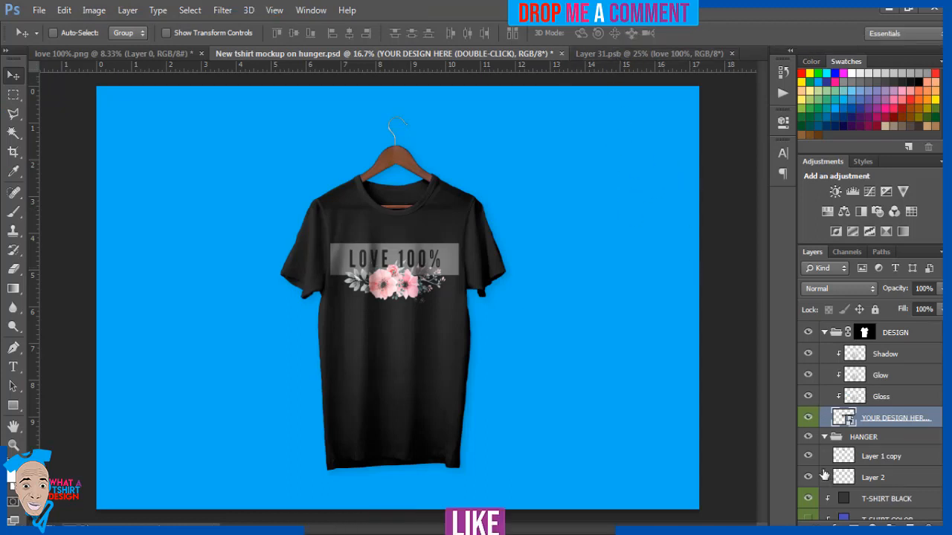
pyautogui.click(809, 499)
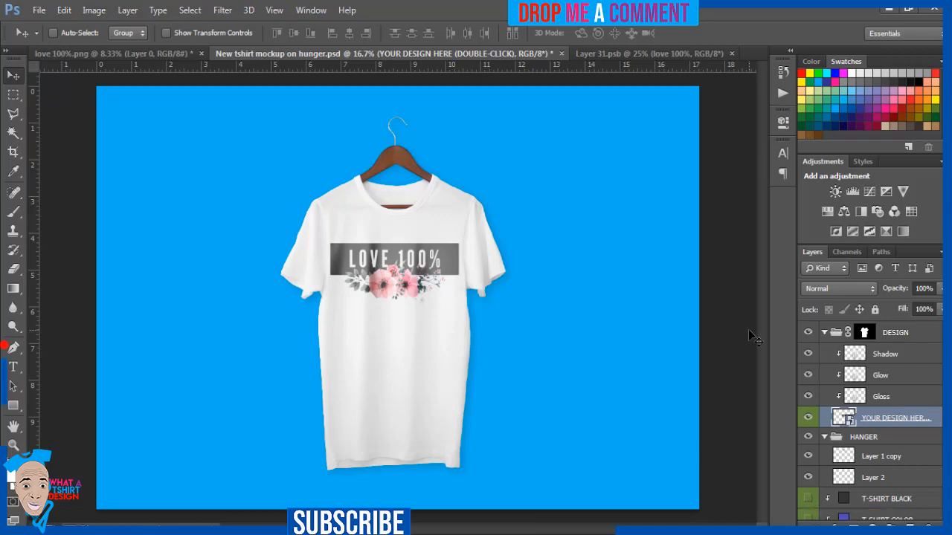
# Save the mockup as a JPEG named love 100% Full in the Pictures library, with Maximum quality 12 and Progressive format with 3 scans.
pyautogui.click(38, 10)
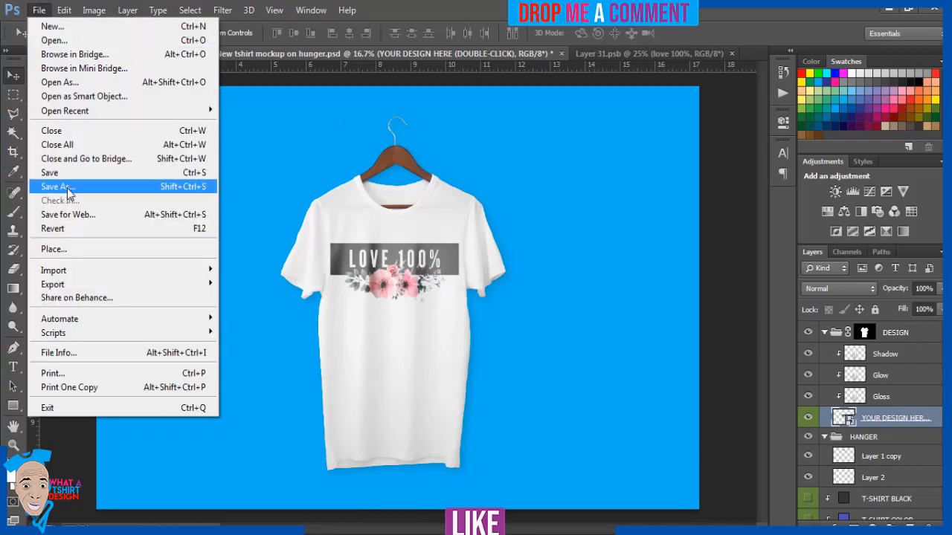
pyautogui.click(67, 188)
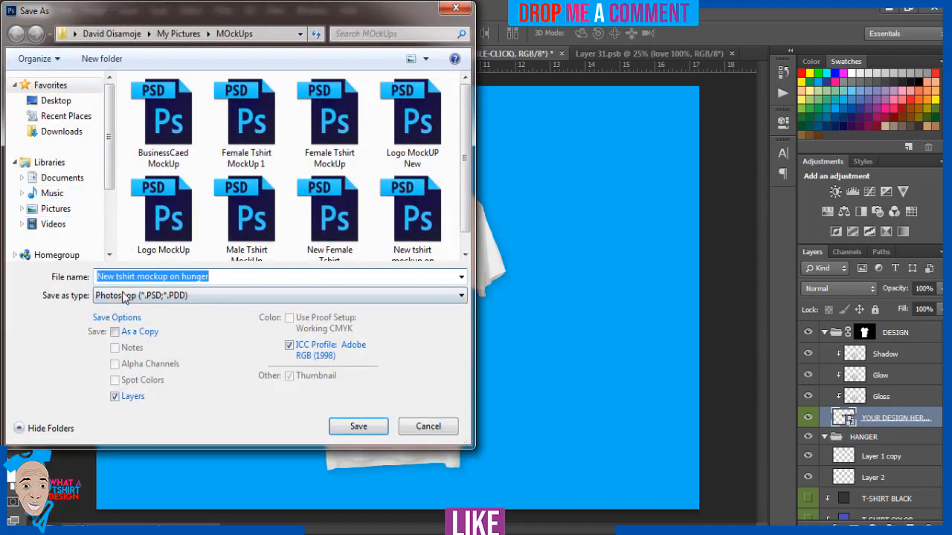
pyautogui.click(55, 208)
pyautogui.click(140, 277)
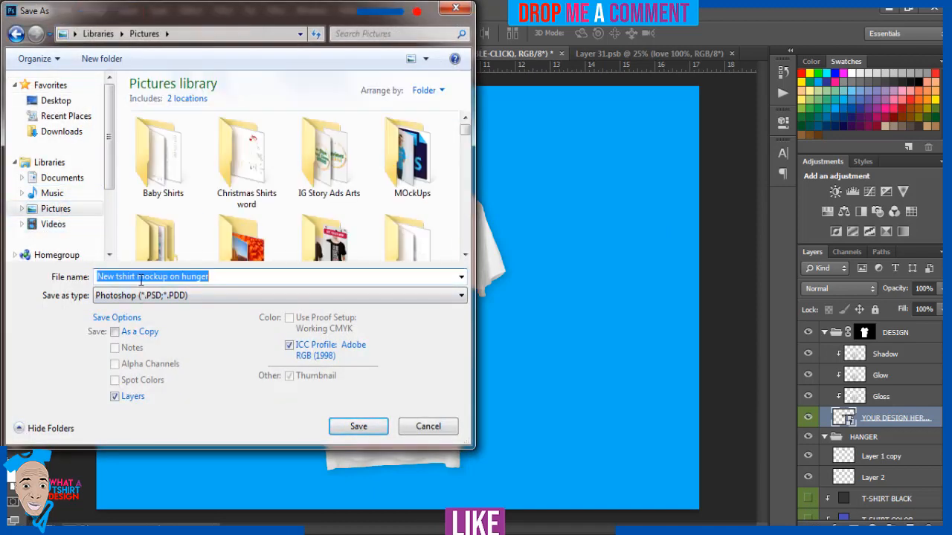
pyautogui.write('lov')
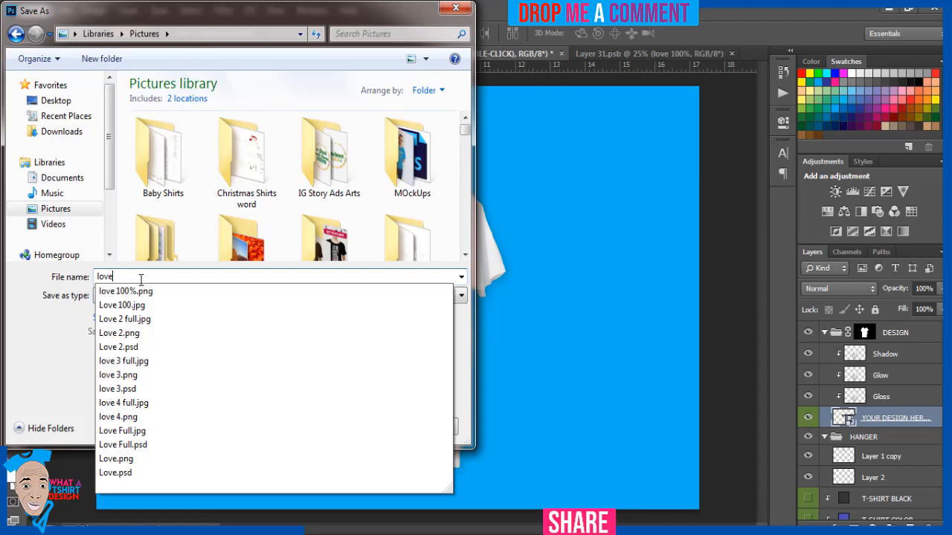
pyautogui.write('e')
pyautogui.press('Down')
pyautogui.press('BackSpace')
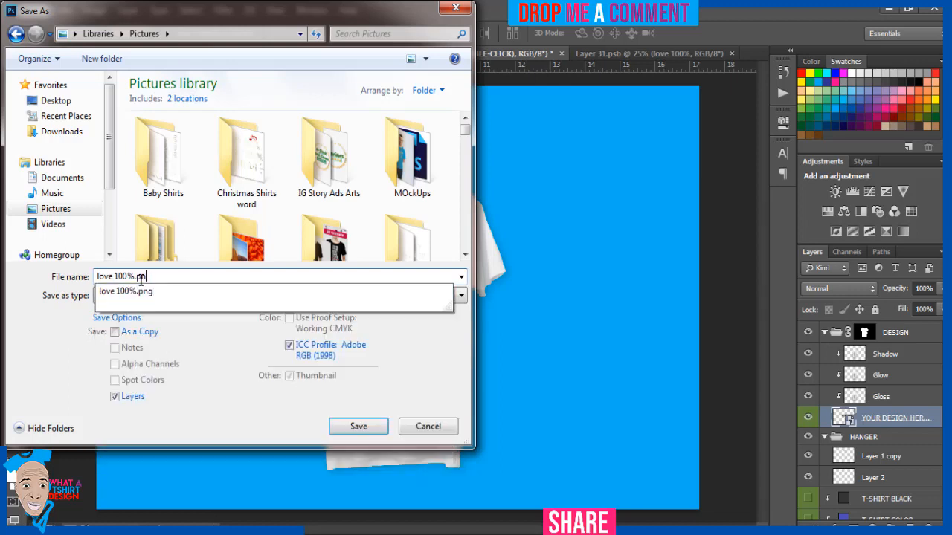
pyautogui.press('Escape')
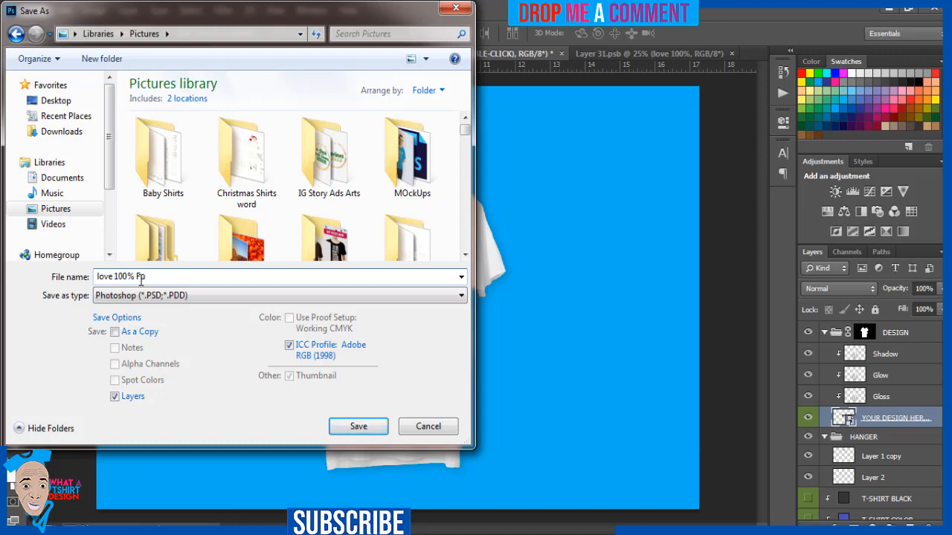
pyautogui.click(146, 300)
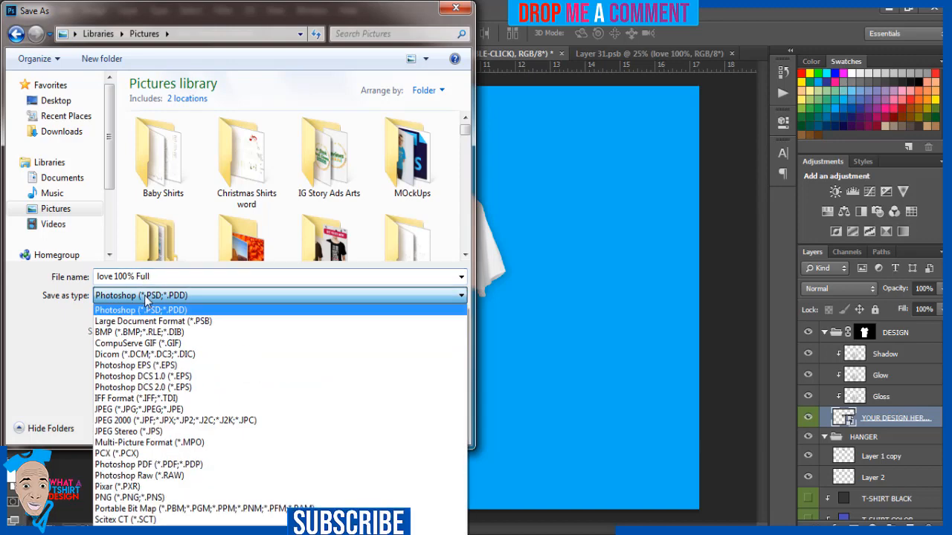
pyautogui.click(145, 415)
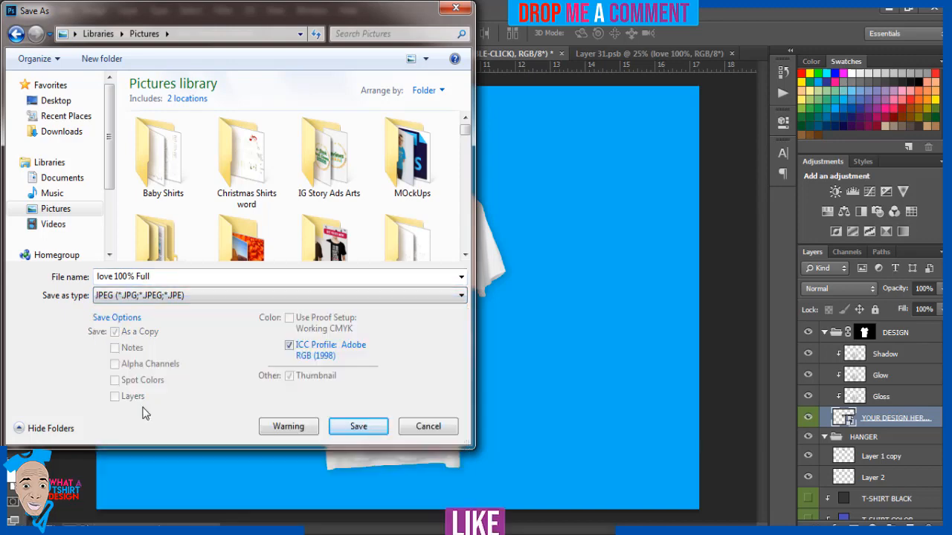
pyautogui.click(348, 428)
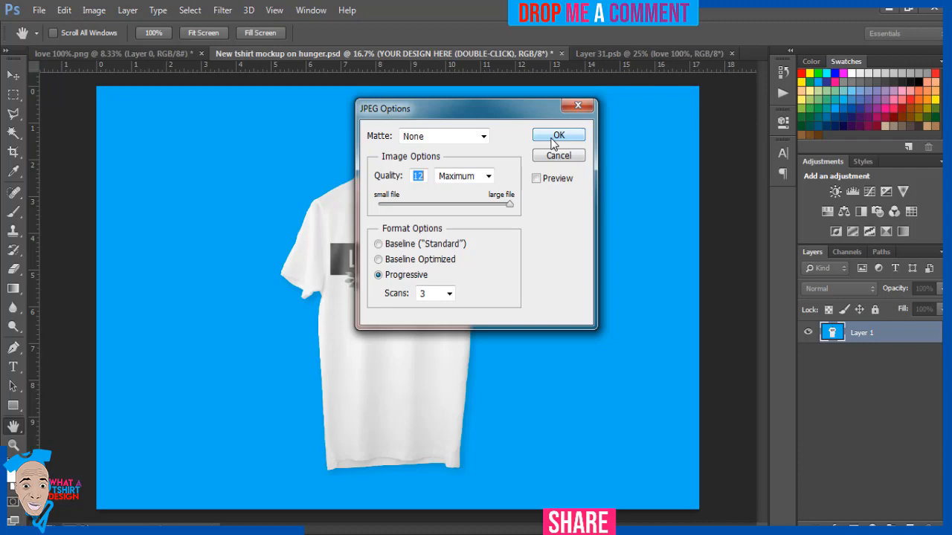
pyautogui.click(554, 140)
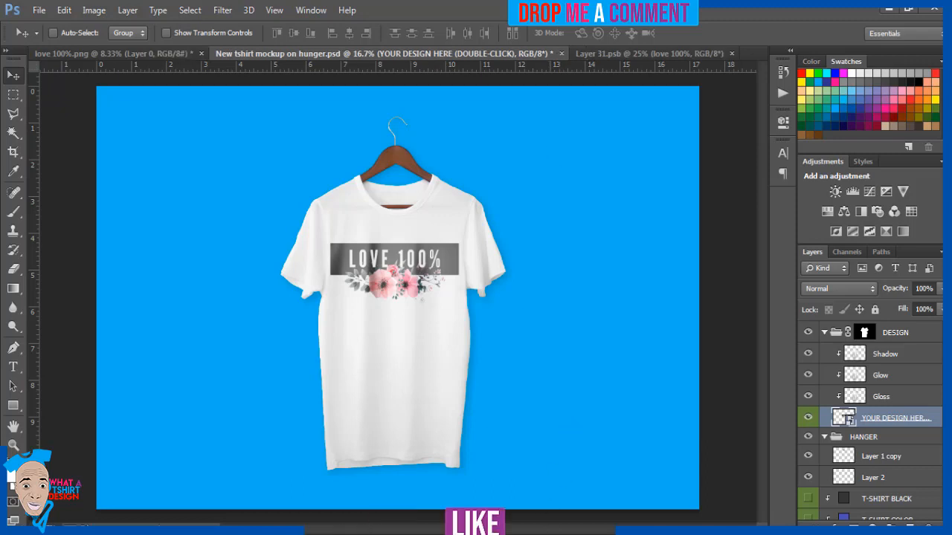
pyautogui.moveTo(537, 530)
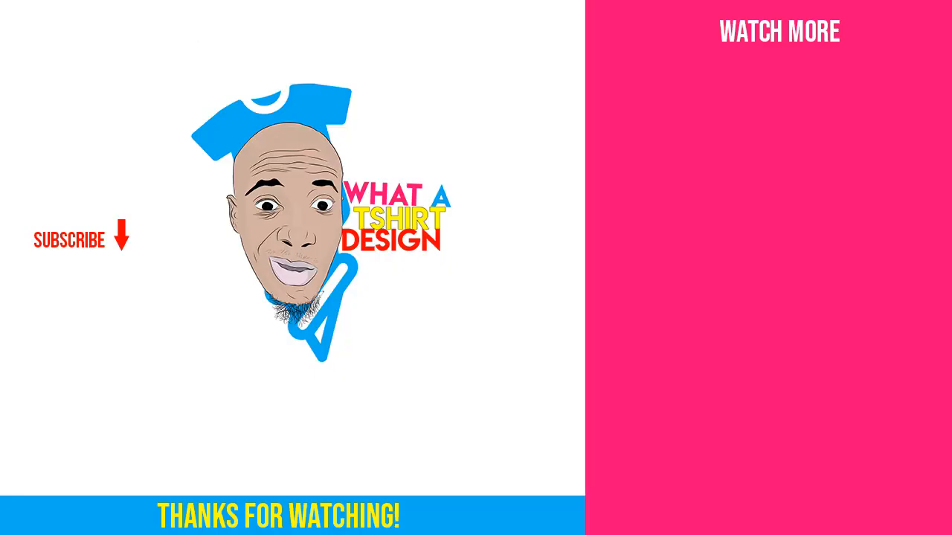